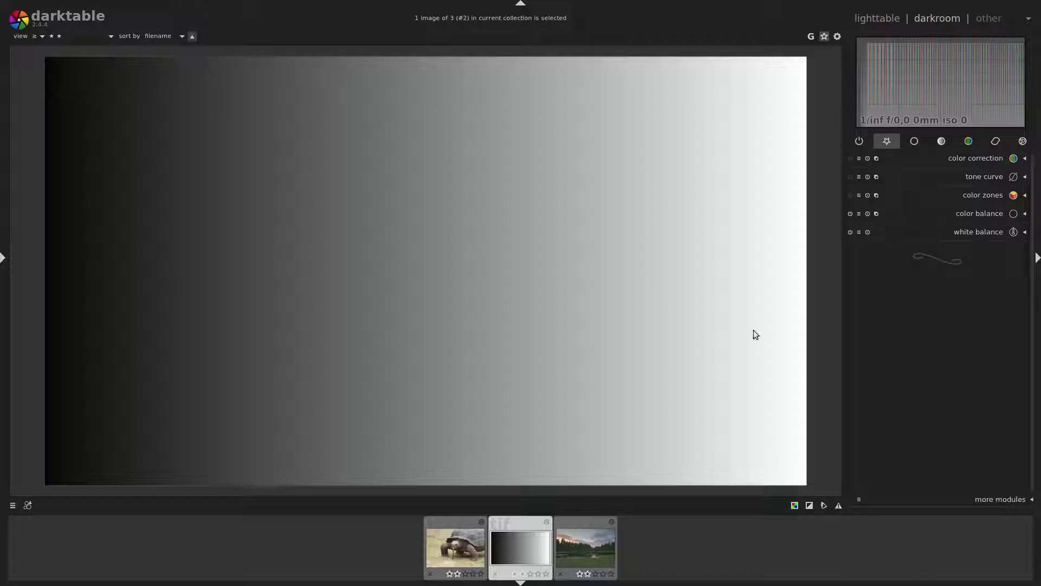
Step: Switch the scope from waveform to histogram display and expand the white balance module
click(983, 45)
click(983, 46)
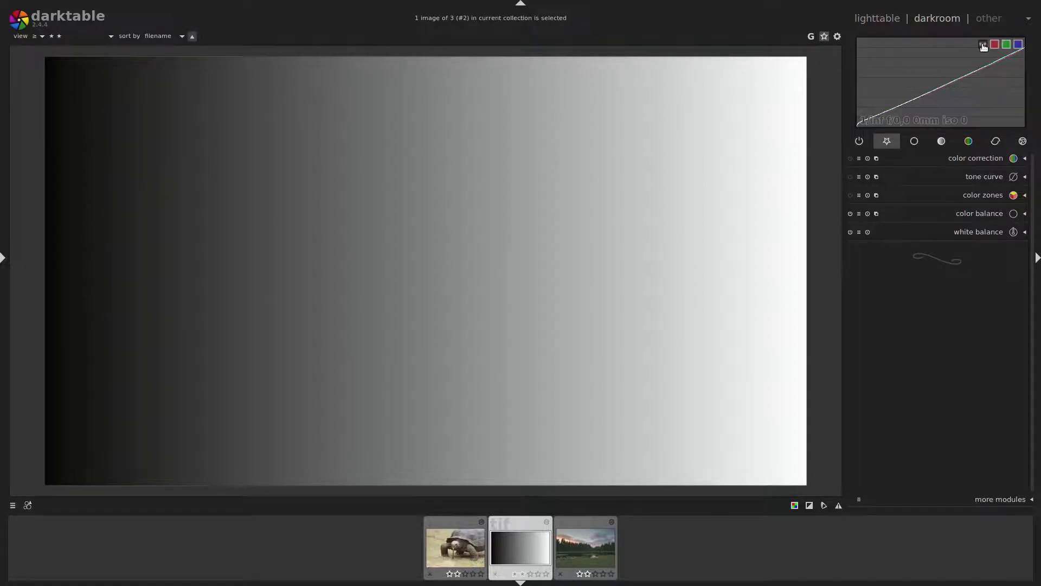
click(965, 233)
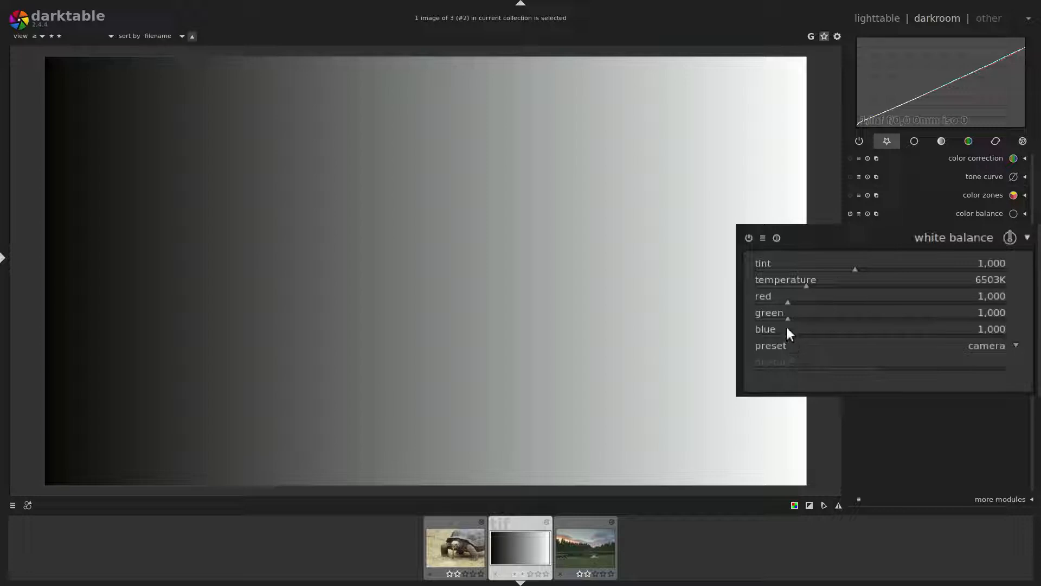
Step: Try a white balance temperature of 5461K on the gray gradient and reset the temperature to its default
click(806, 284)
mouse_move(806, 284)
mouse_down()
mouse_move(842, 282)
mouse_move(776, 282)
mouse_move(795, 285)
mouse_up()
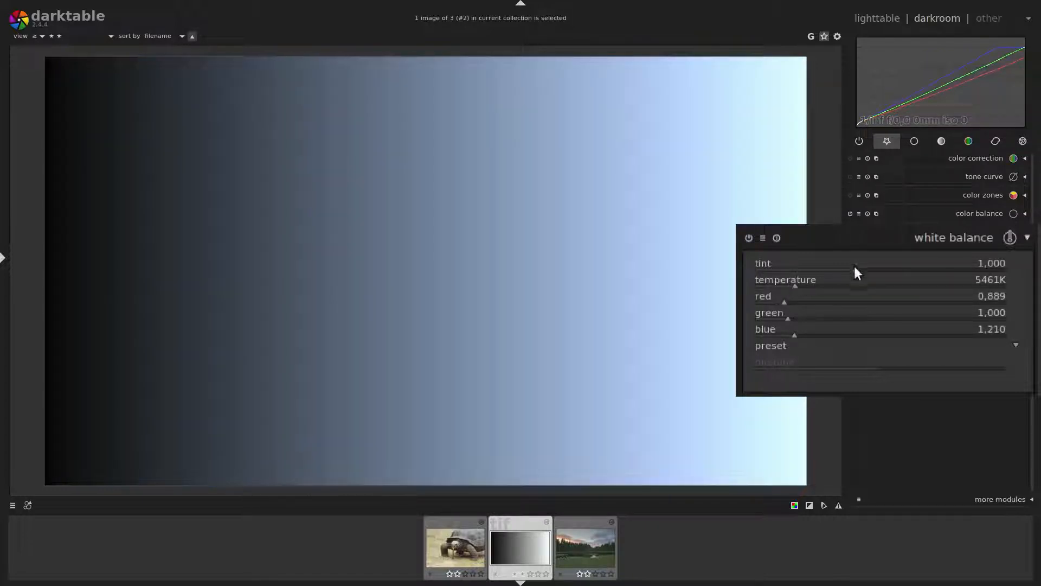
double_click(795, 284)
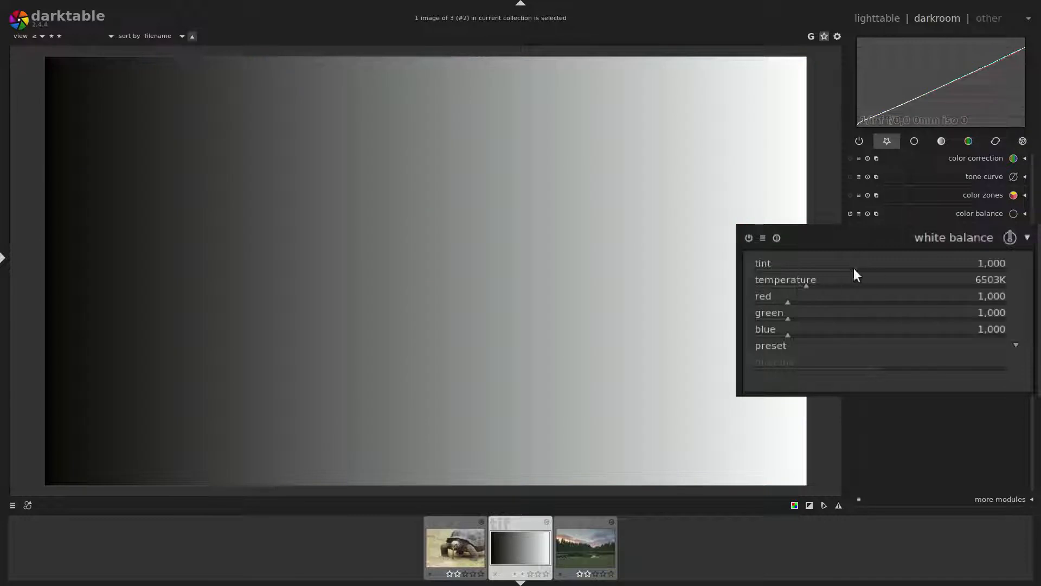
Step: Try the gradient's white balance tint at 1.110 and at 0.910
scroll(859, 276, up, 9)
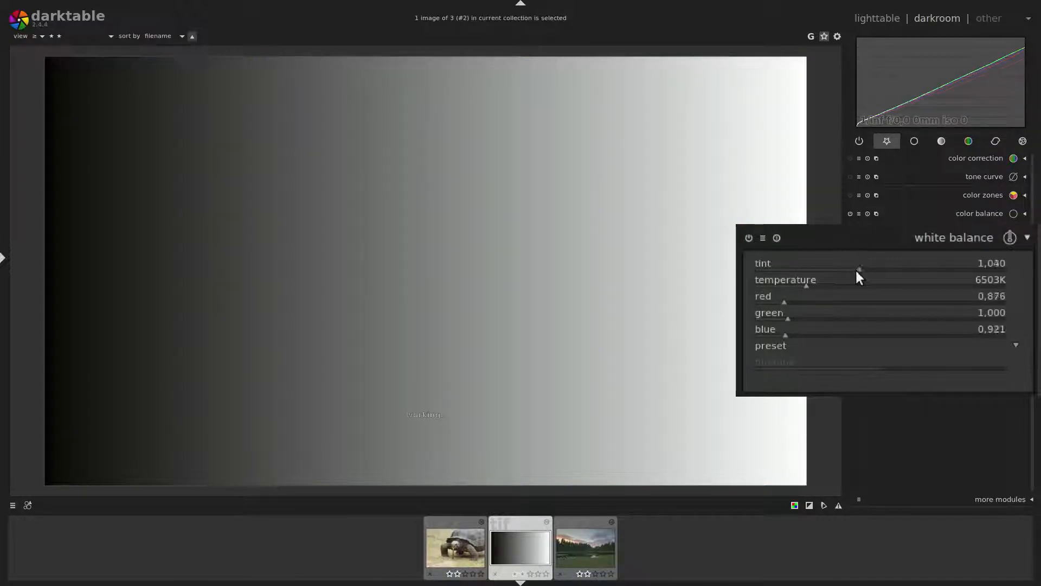
scroll(864, 269, up, 2)
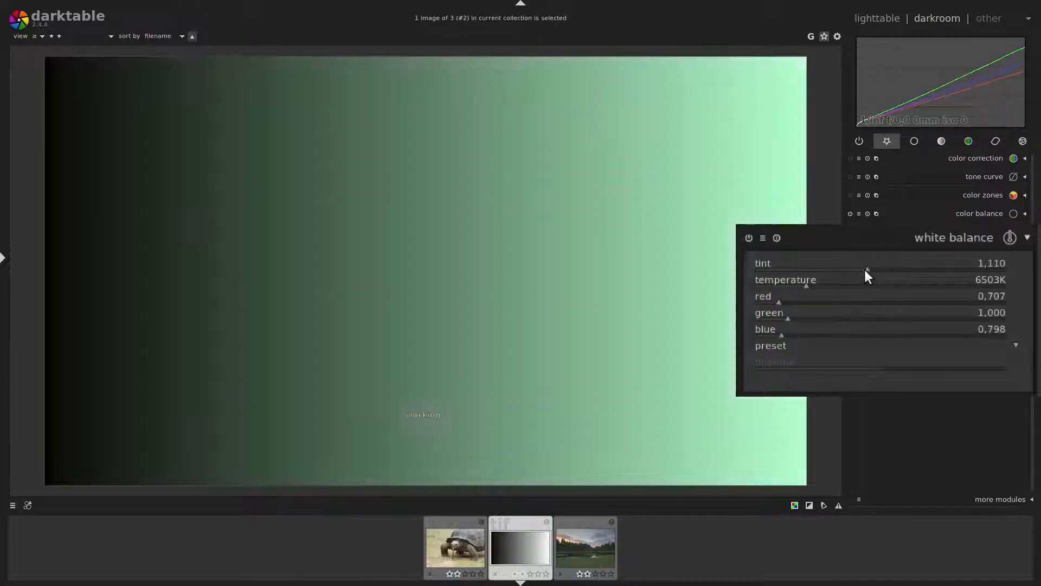
scroll(866, 270, down, 3)
scroll(865, 271, down, 6)
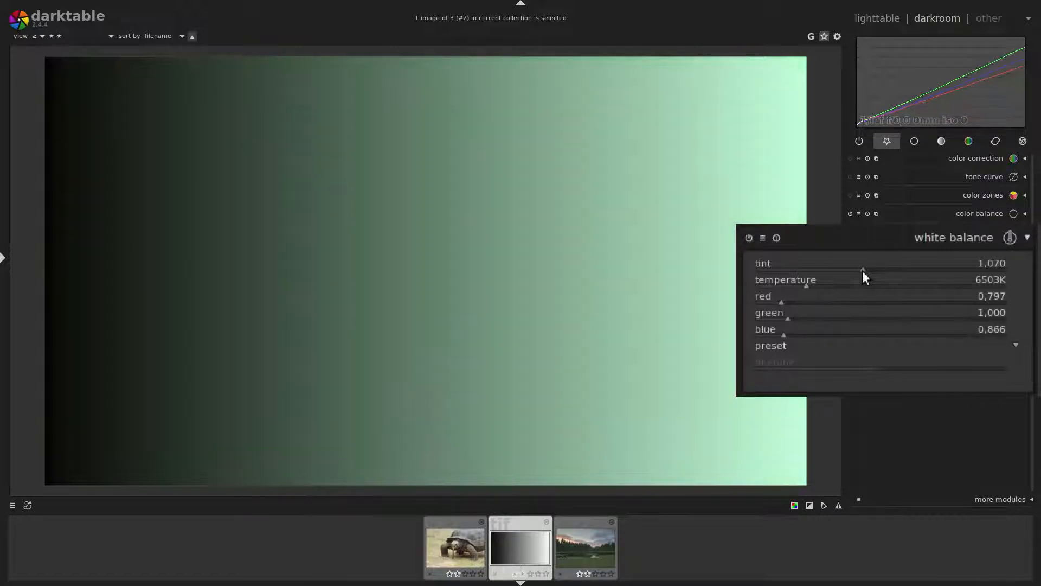
scroll(860, 274, down, 7)
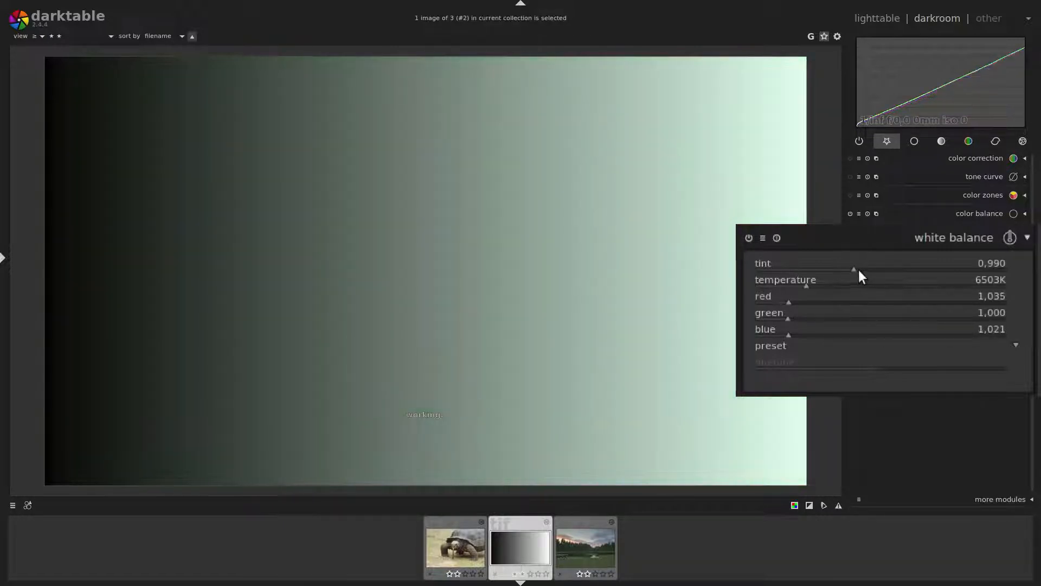
scroll(853, 275, down, 4)
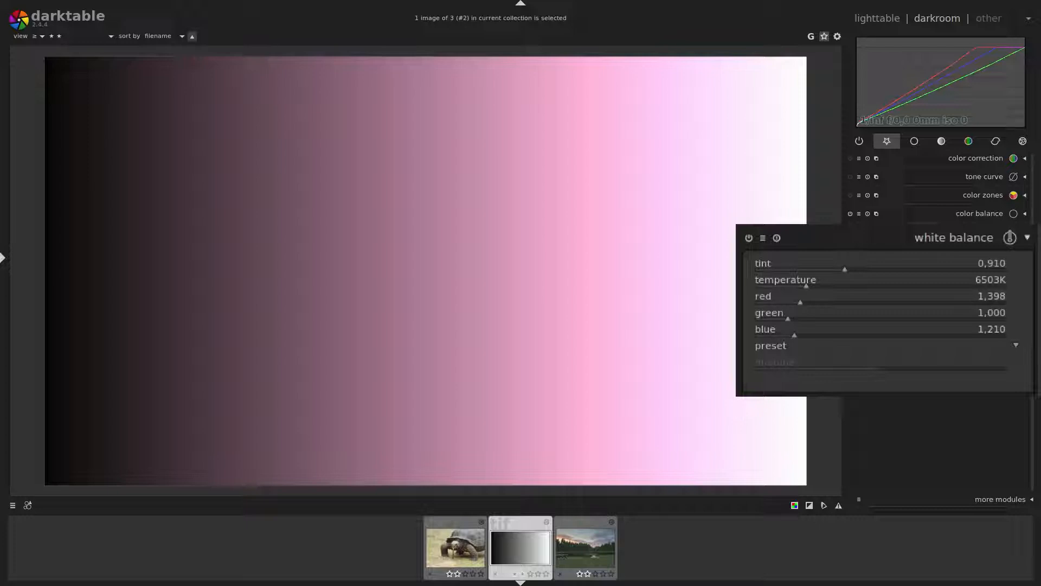
Step: Raise the white balance tint to 1.070 and reset it to its default
mouse_move(995, 77)
scroll(844, 270, down, 2)
scroll(846, 275, up, 6)
scroll(845, 271, up, 8)
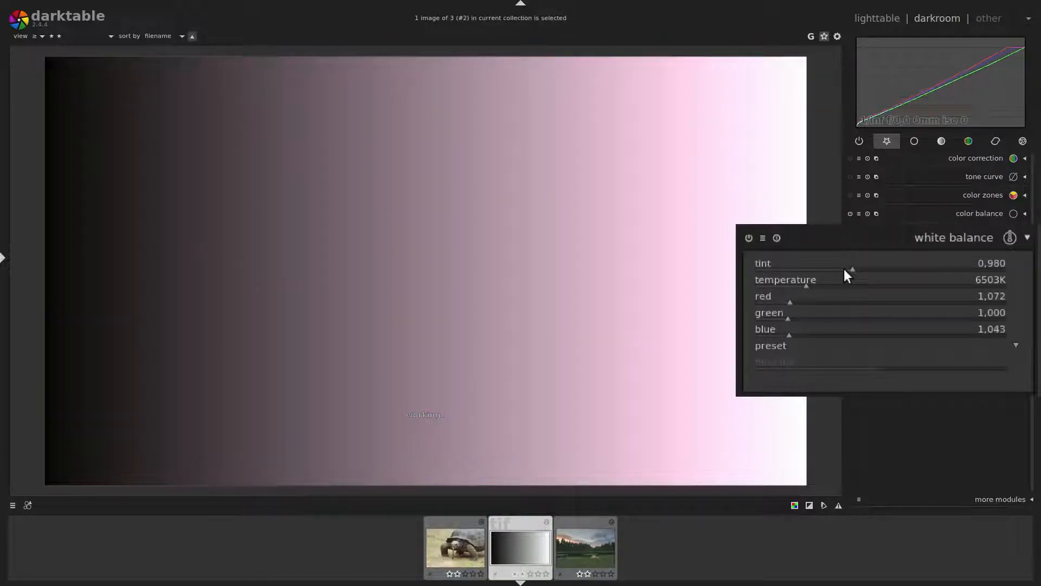
scroll(844, 268, up, 4)
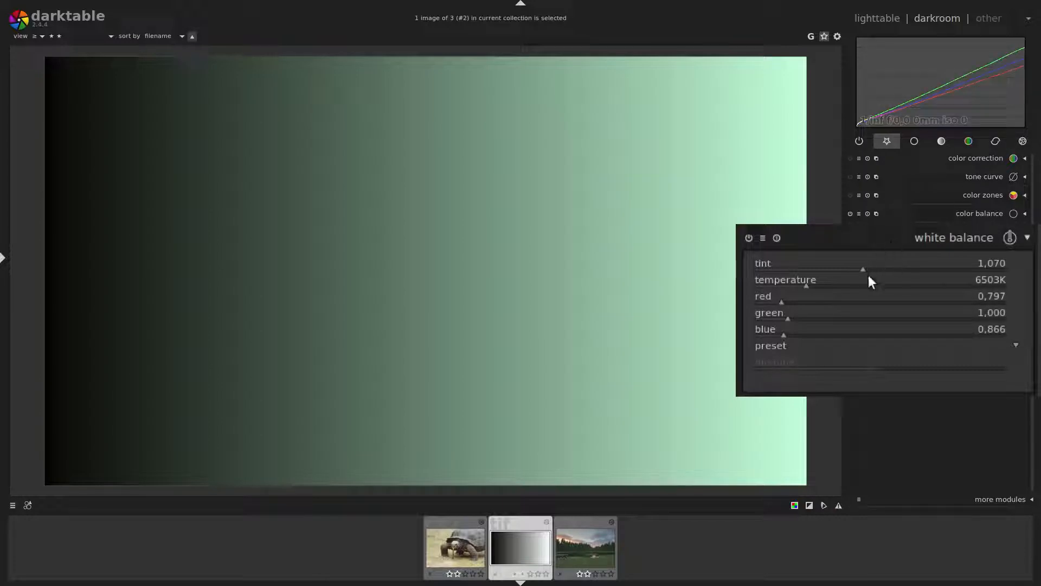
drag(864, 269, 861, 269)
double_click(861, 271)
Step: Try a lower temperature and a tint of 1.027, resetting each to its default
mouse_move(813, 286)
mouse_down()
mouse_move(825, 283)
mouse_move(789, 286)
mouse_up()
double_click(789, 286)
mouse_move(858, 272)
mouse_down()
mouse_move(841, 274)
mouse_move(859, 271)
mouse_up()
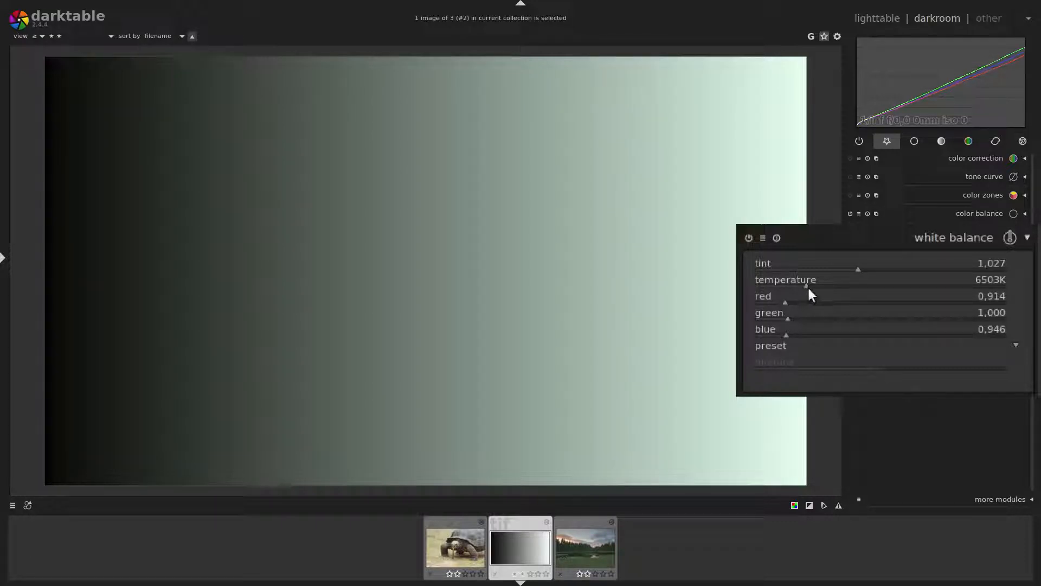
scroll(807, 287, up, 1)
scroll(808, 287, down, 1)
double_click(845, 267)
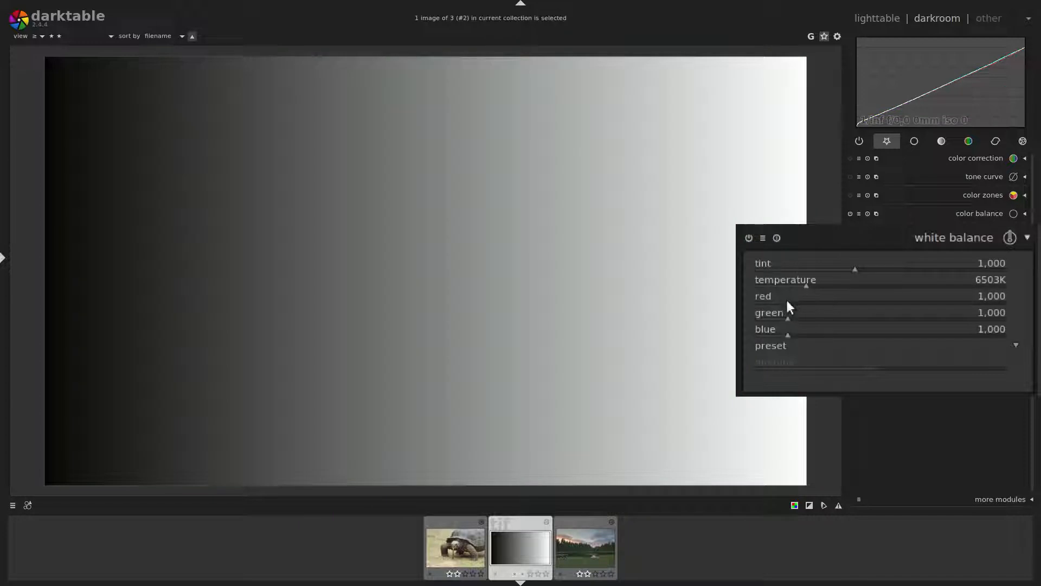
Step: Lower the gradient's red channel to 0.950 and check the available white balance presets without choosing one
mouse_move(786, 302)
mouse_down()
mouse_move(800, 301)
mouse_move(774, 301)
mouse_move(786, 302)
mouse_up()
click(775, 347)
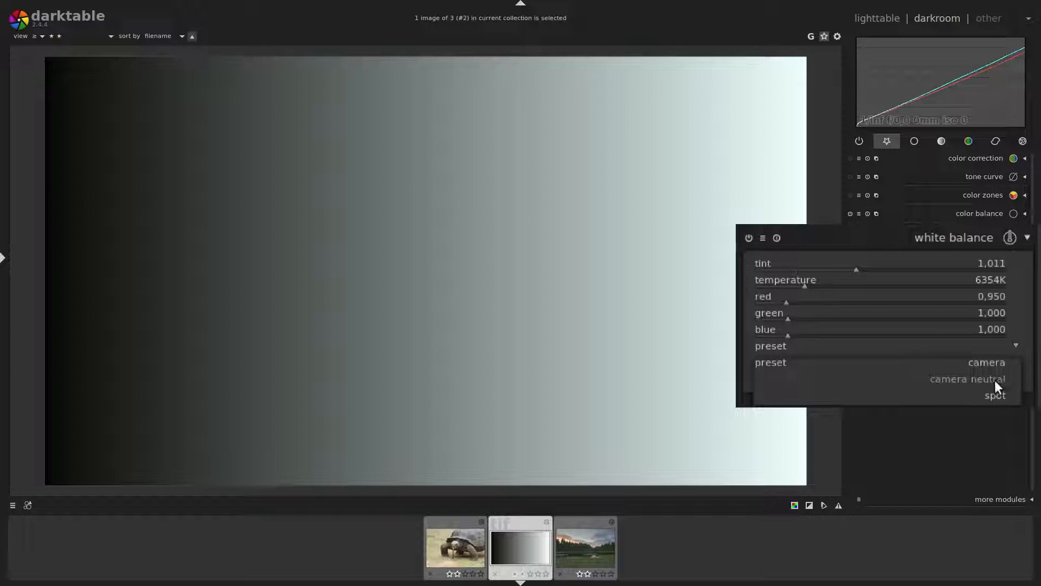
click(998, 341)
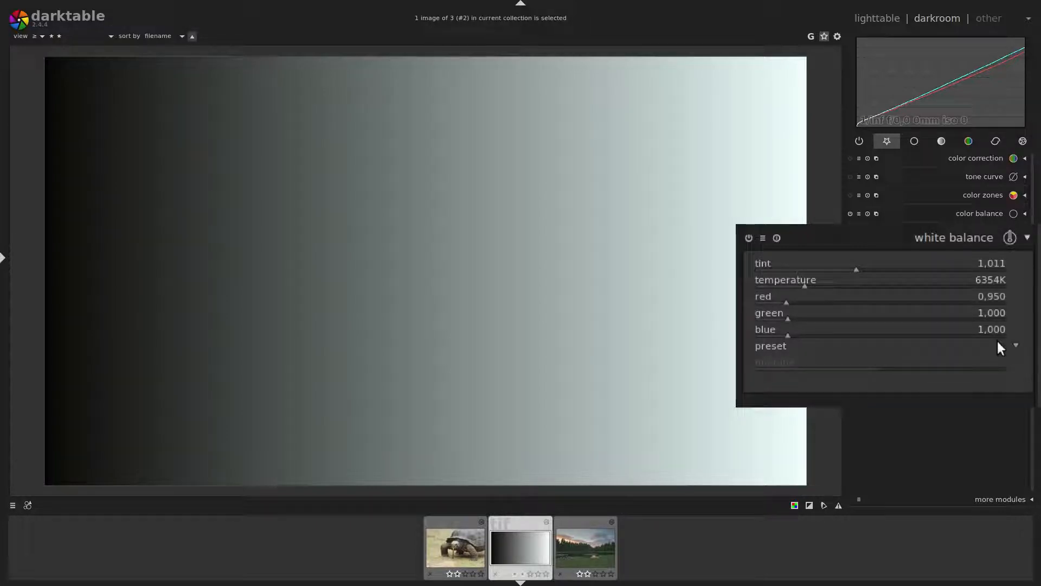
Step: Open the forest lake photo and apply the camera neutral white balance preset
click(587, 557)
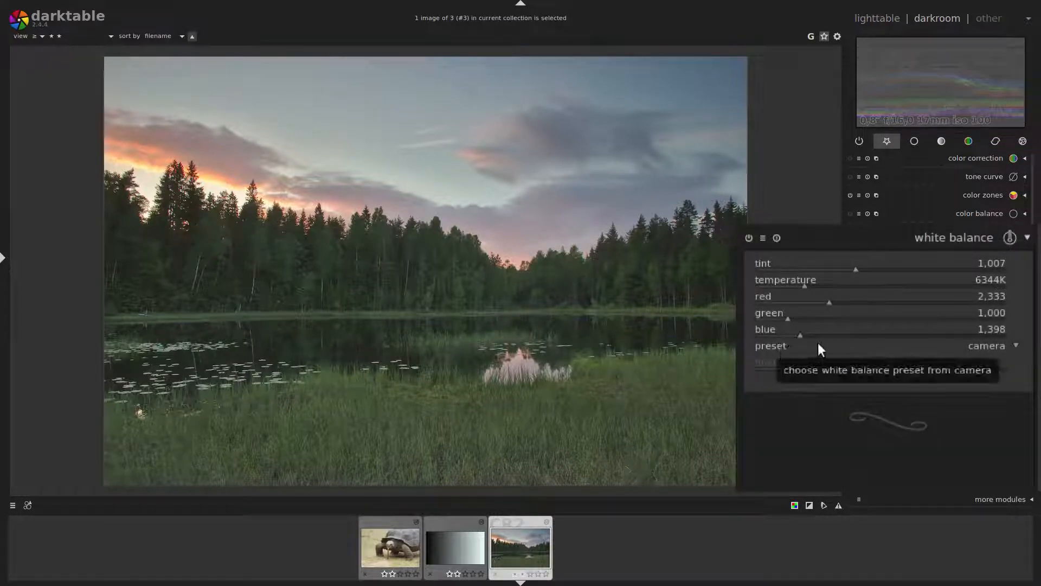
click(981, 346)
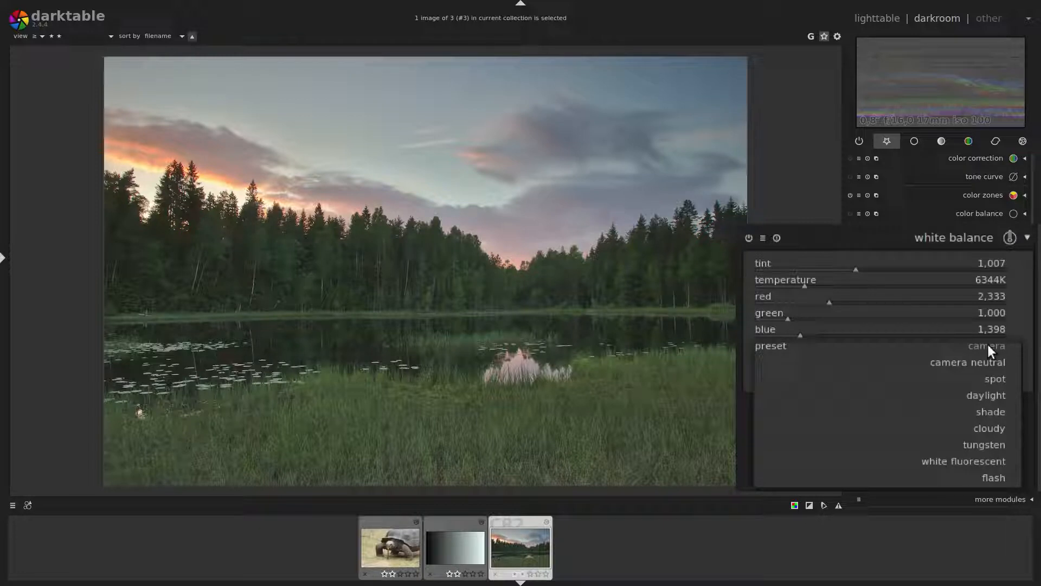
click(968, 362)
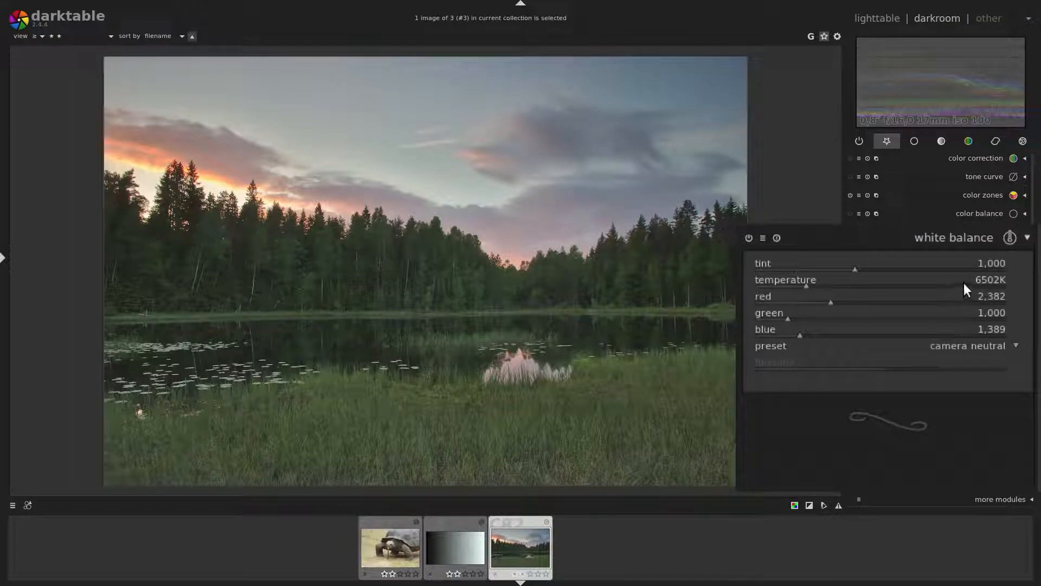
Step: Apply the spot white balance preset, sampling a patch of clear sky and a patch of foreground grass
click(966, 346)
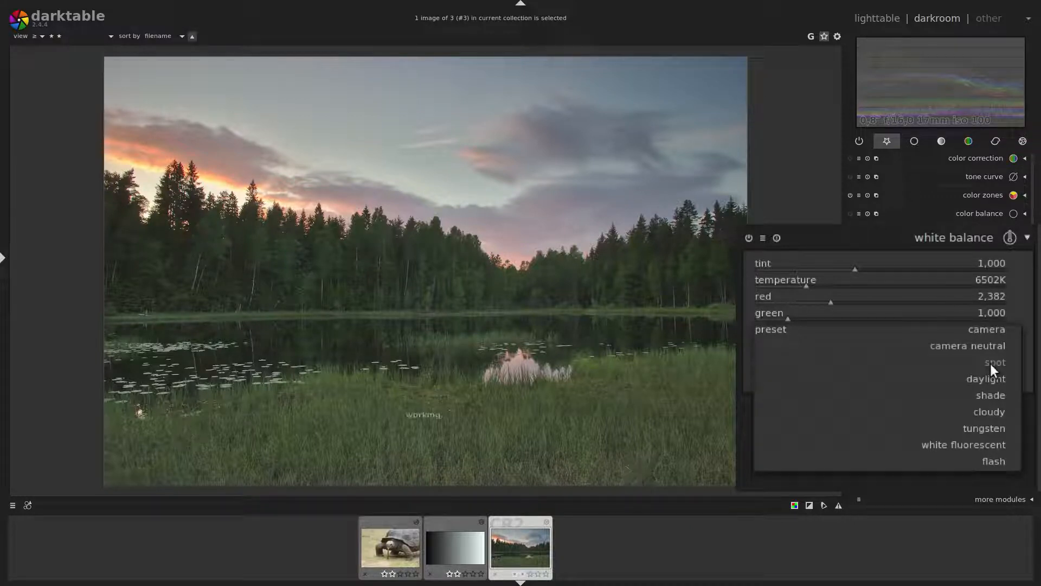
click(990, 363)
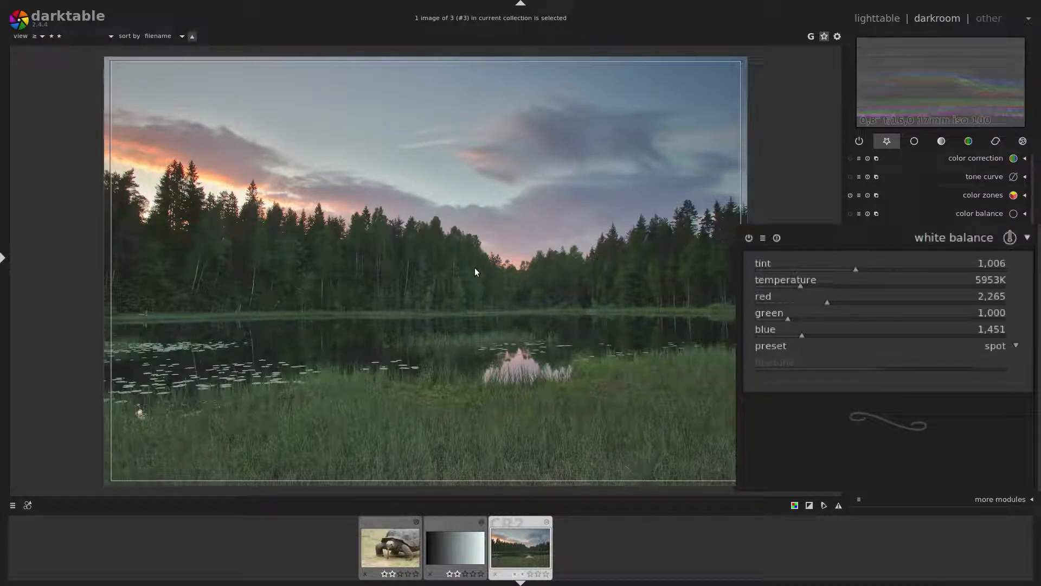
drag(325, 115, 376, 152)
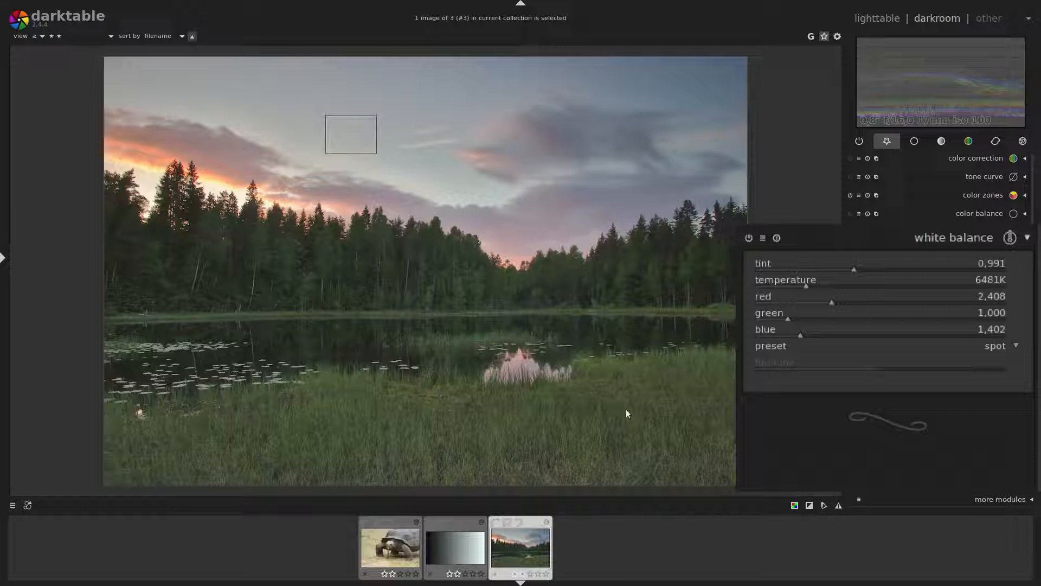
drag(574, 424, 634, 463)
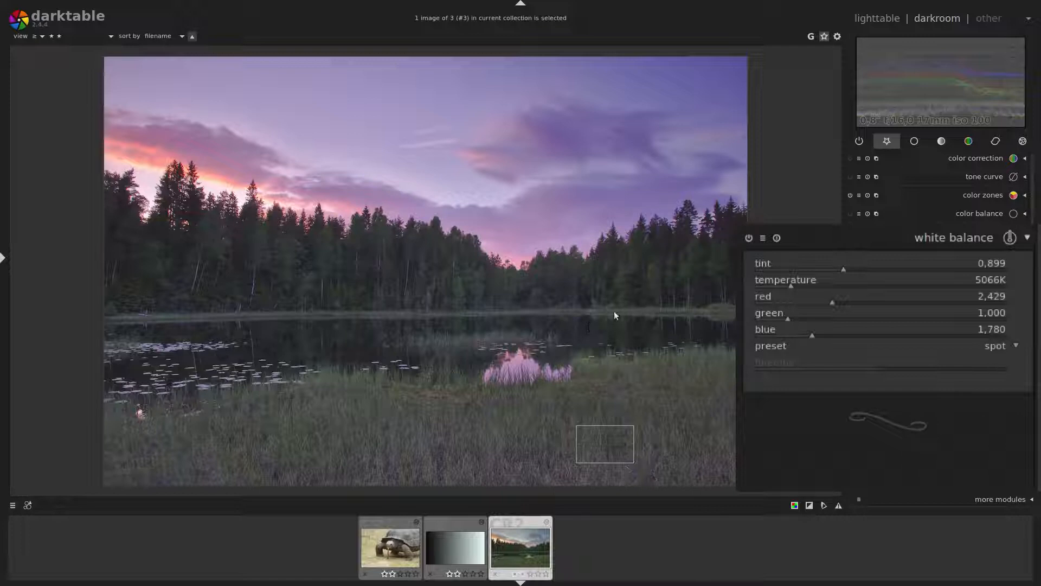
Step: Try the daylight, shade and cloudy white balance presets on the lake photo
click(996, 347)
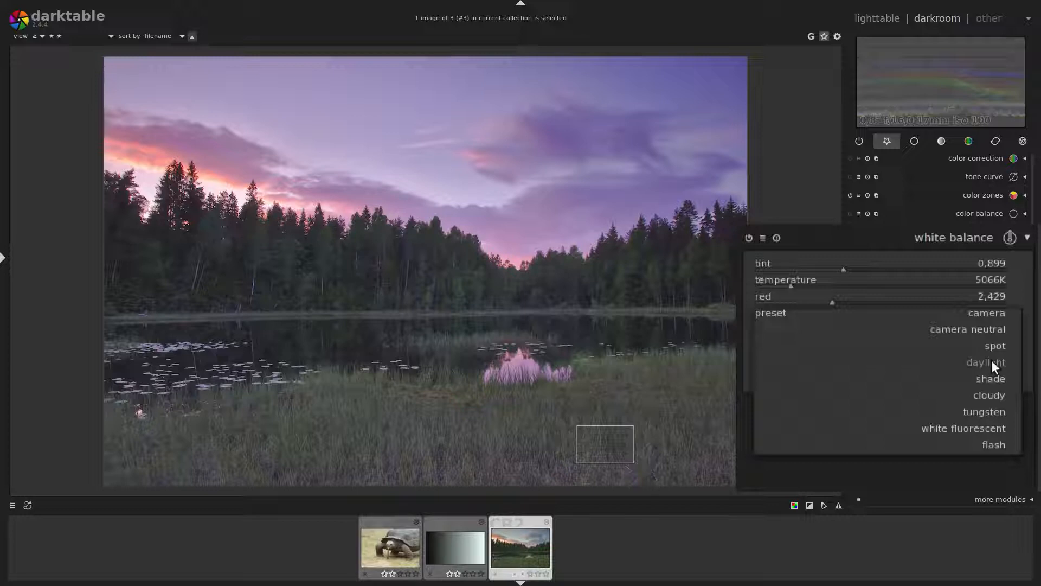
click(991, 362)
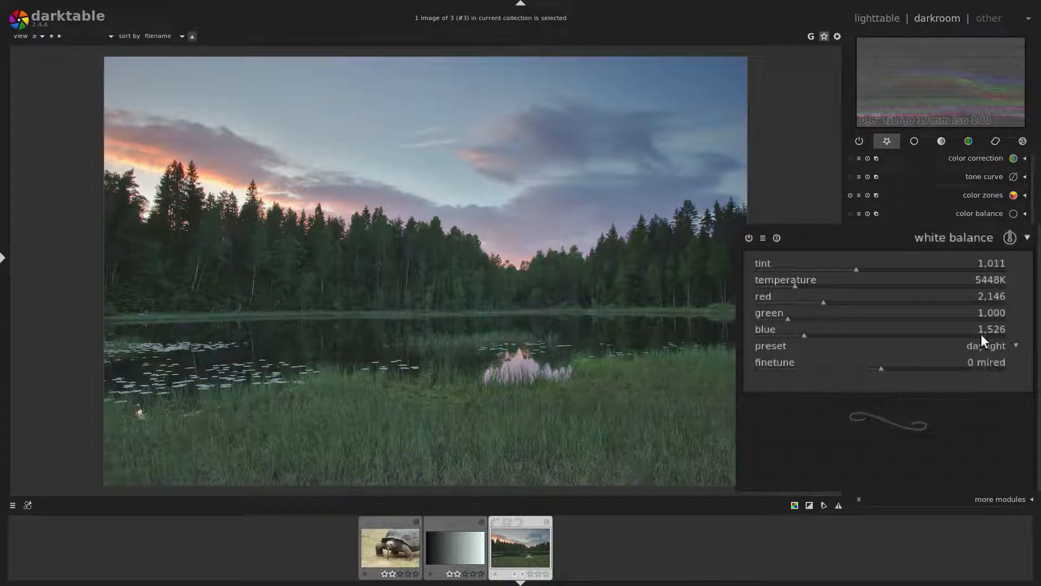
click(990, 345)
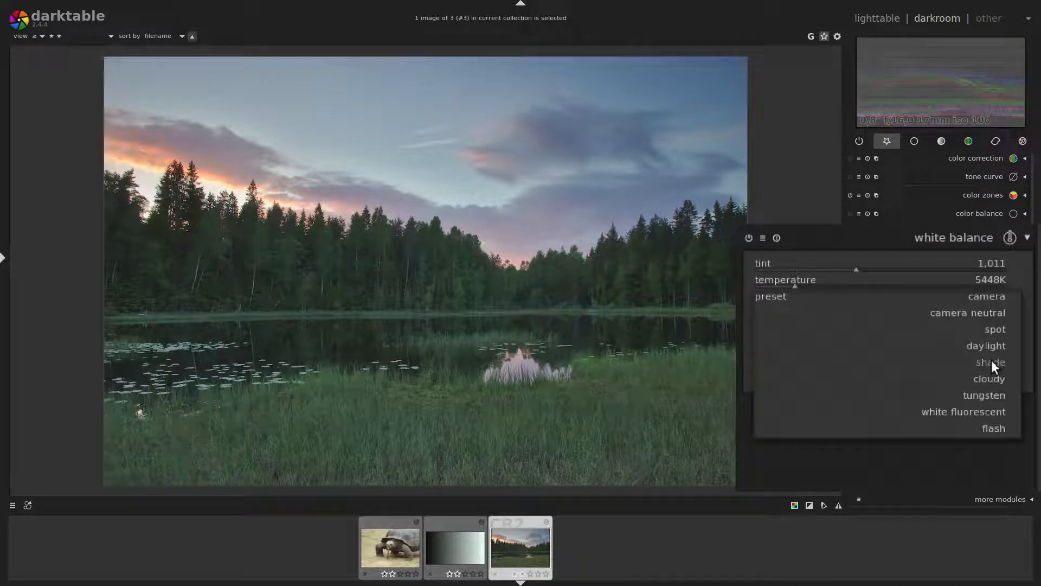
click(992, 361)
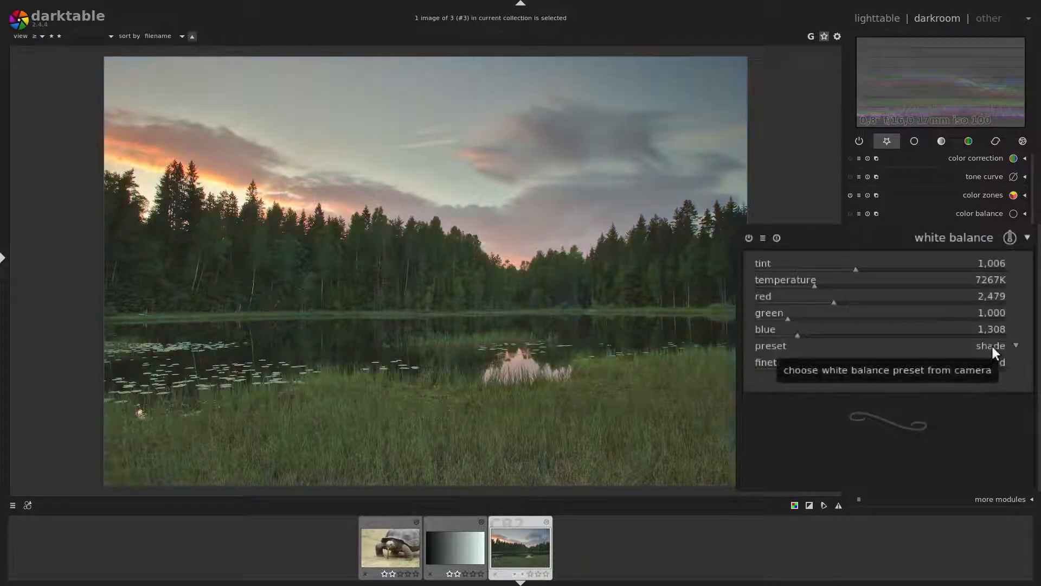
click(991, 346)
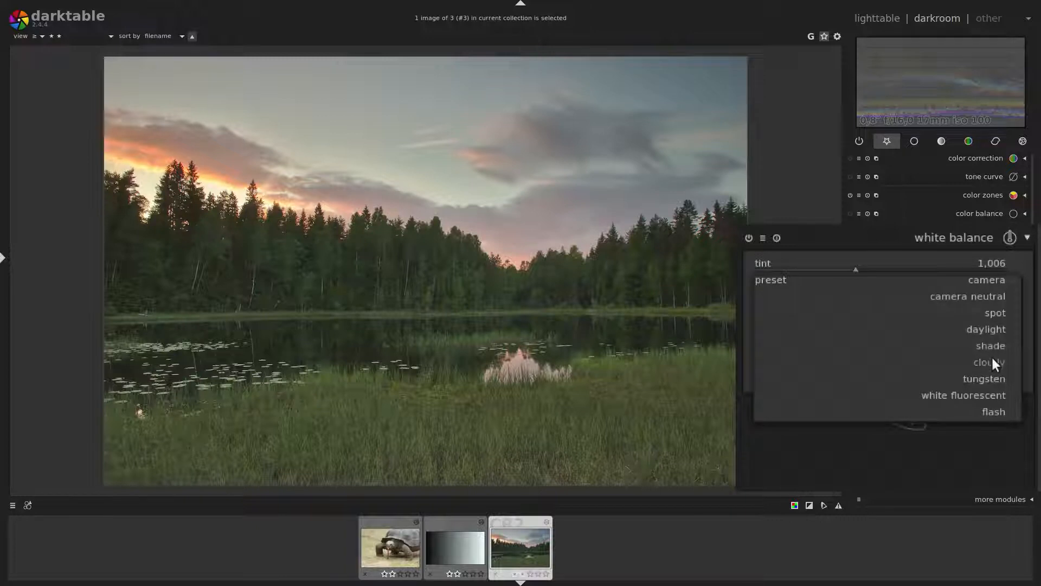
click(992, 362)
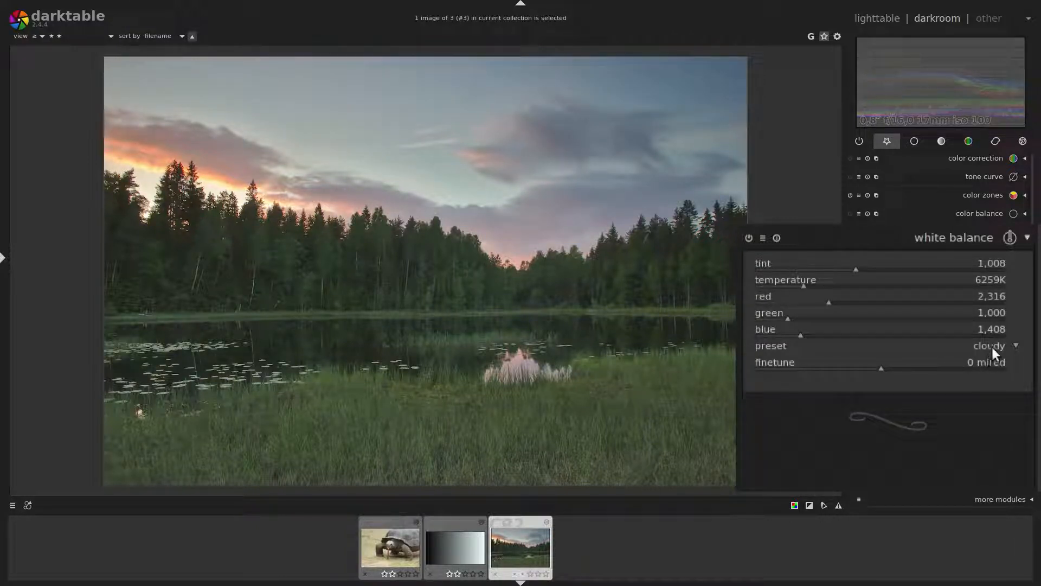
Step: Try the tungsten, white fluorescent and flash white balance presets on the lake photo
click(992, 346)
click(986, 363)
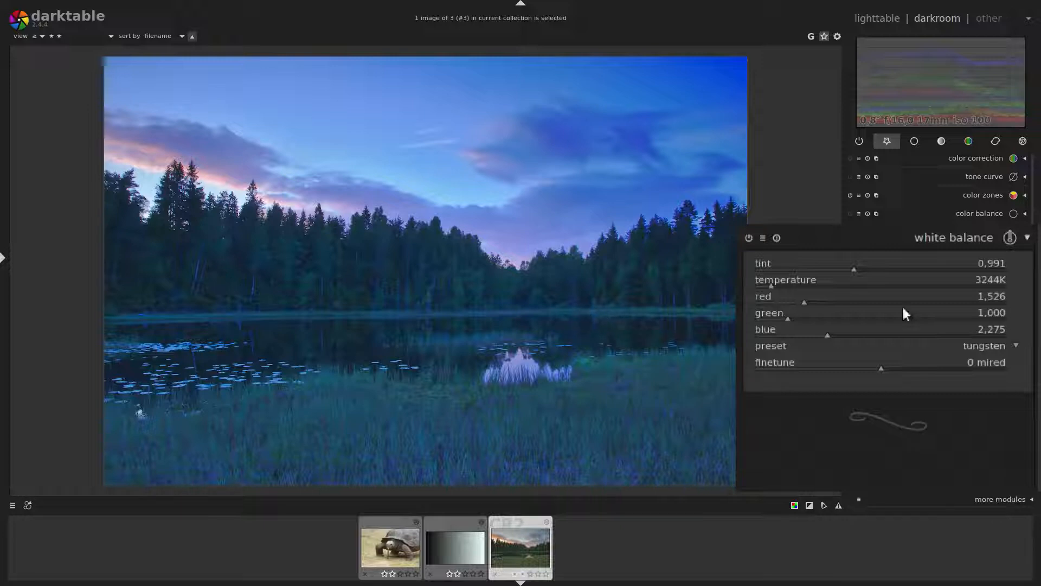
click(987, 352)
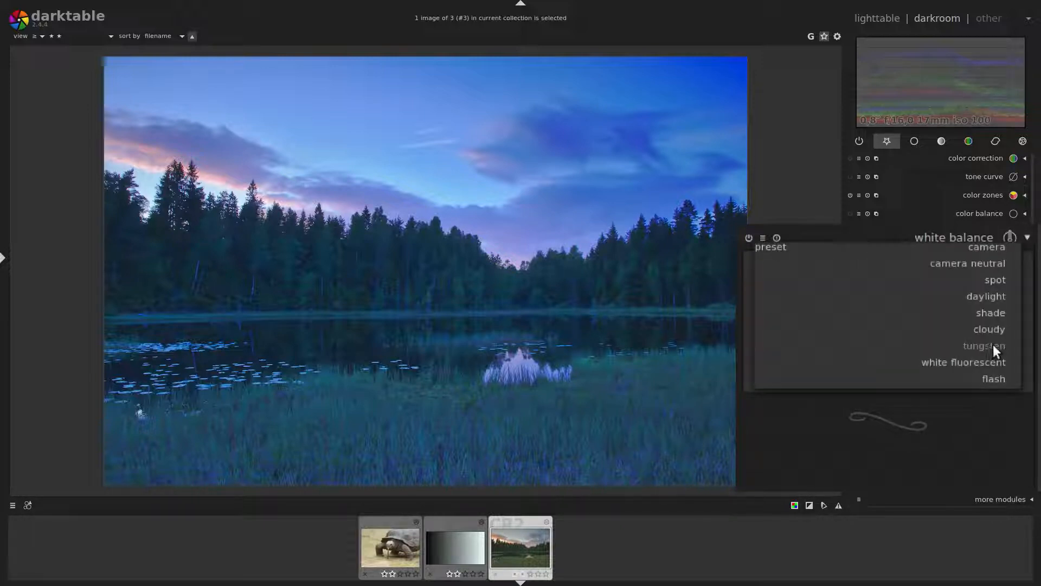
click(984, 363)
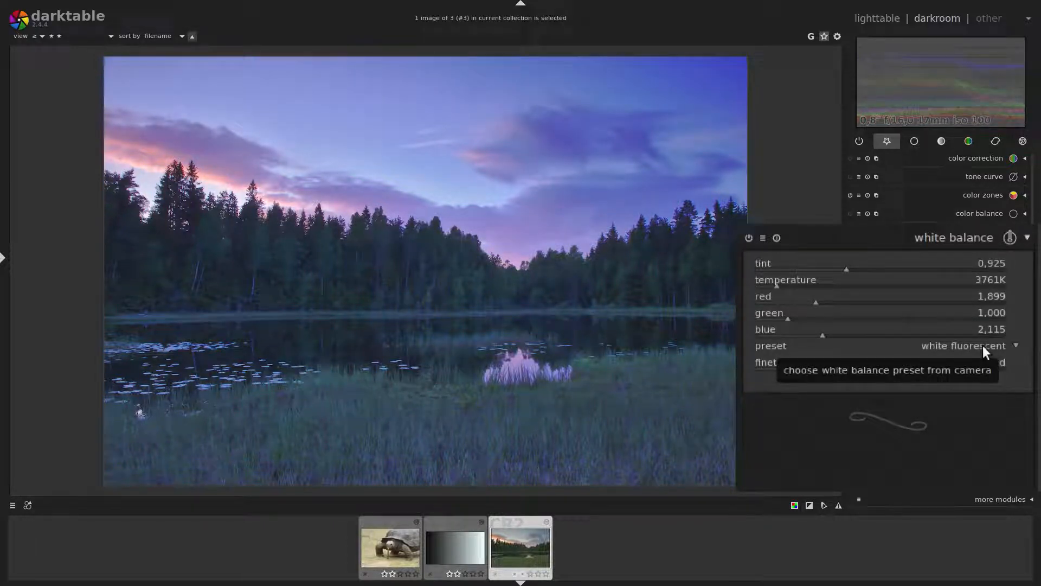
click(982, 345)
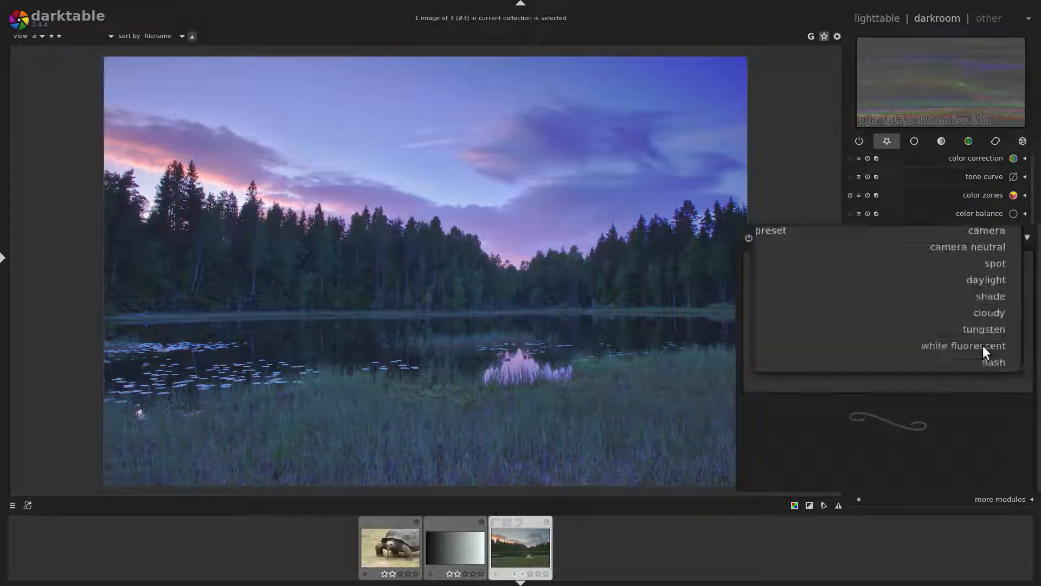
click(994, 365)
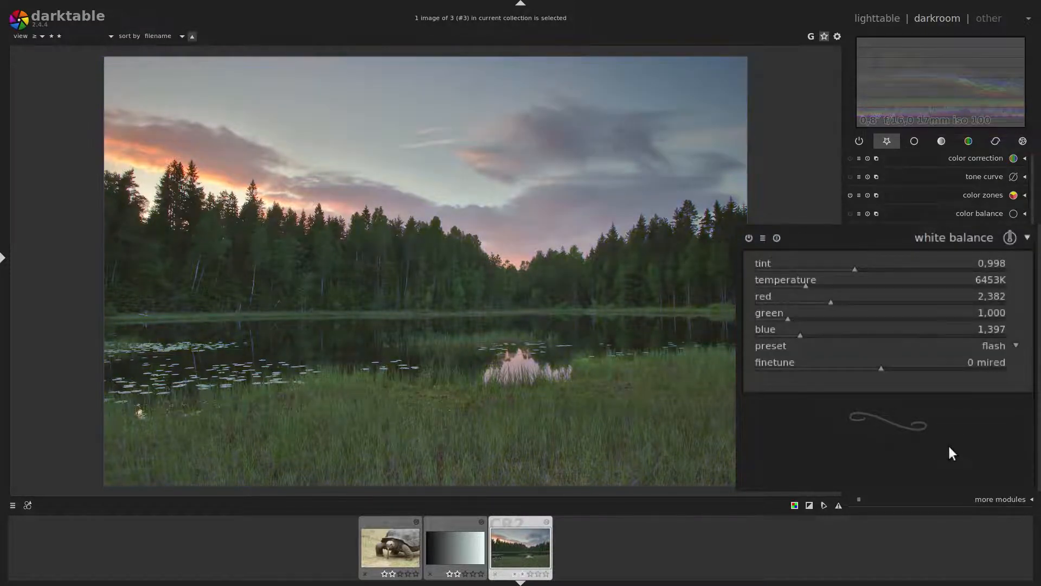
Step: Set the lake photo's white balance preset to daylight
click(987, 346)
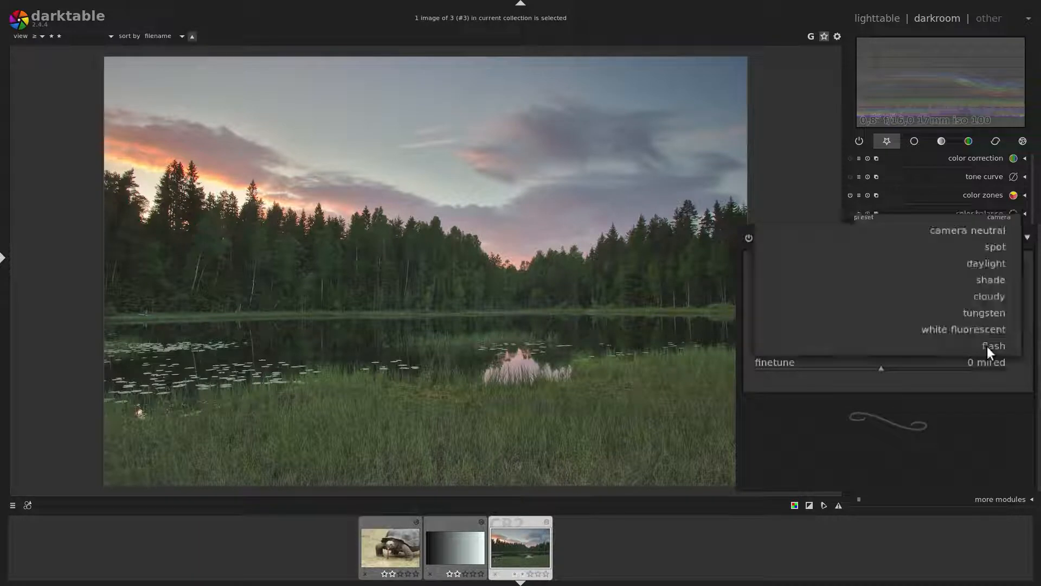
click(981, 268)
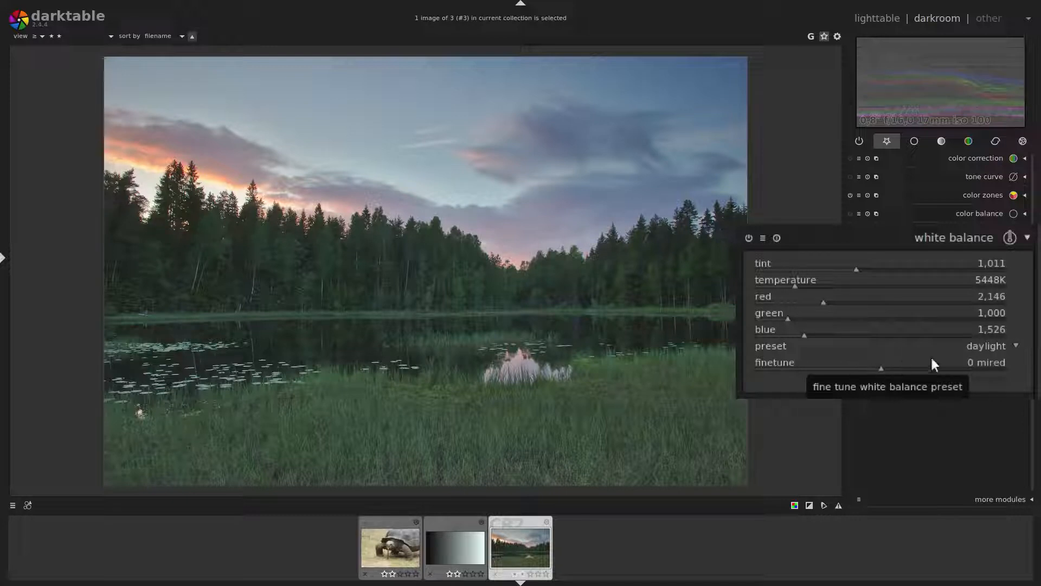
Step: Apply the shade white balance preset to the lake photo and vary its finetune between -9 and 9 mired
click(979, 346)
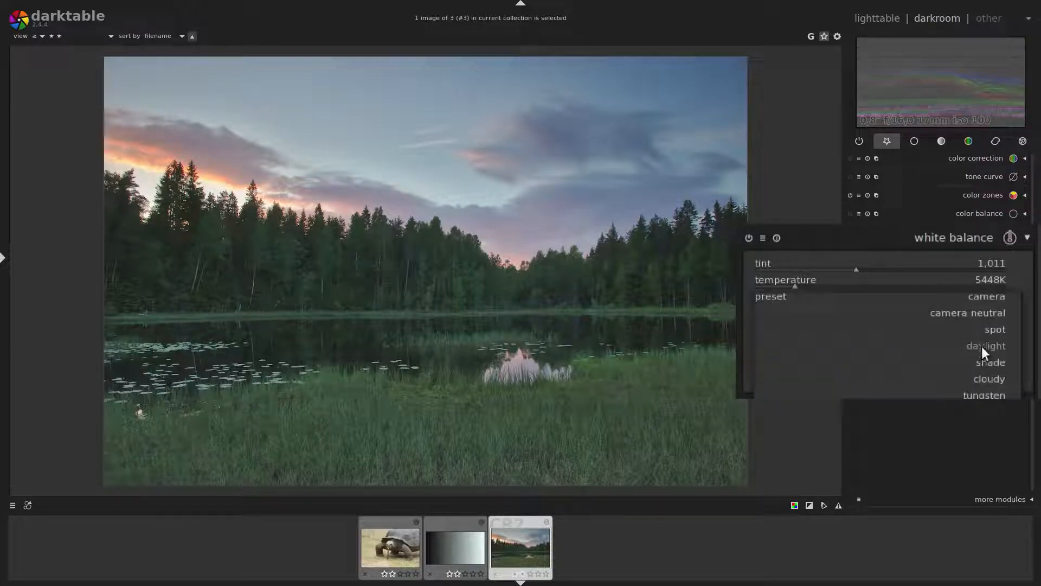
click(996, 362)
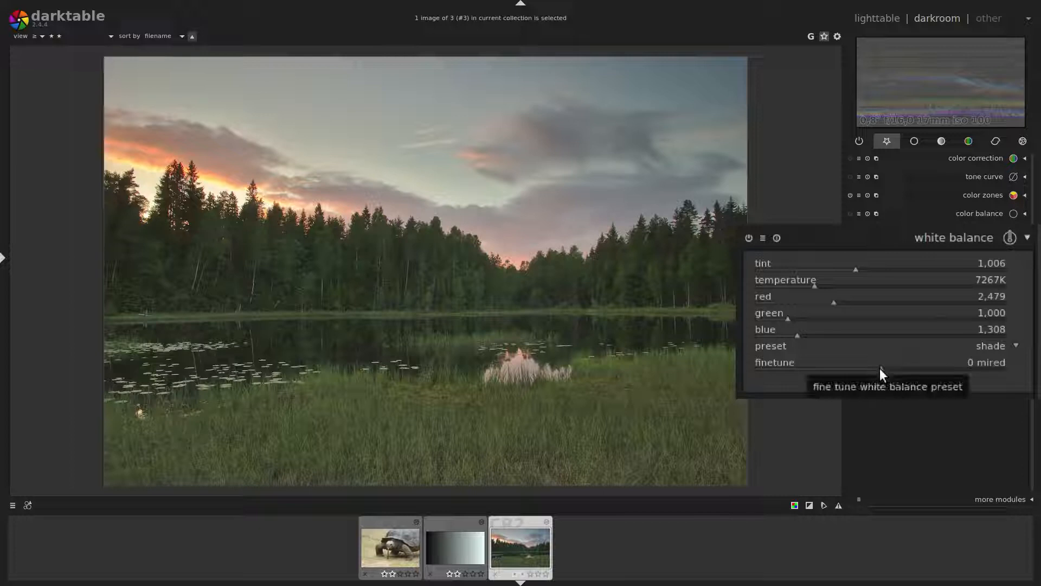
drag(875, 369, 825, 370)
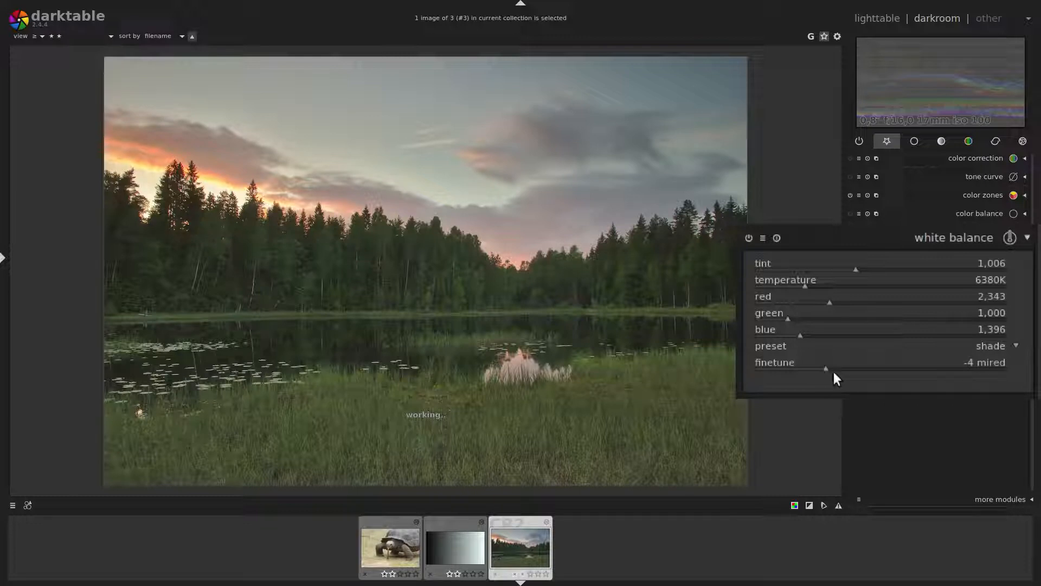
drag(826, 369, 766, 370)
drag(773, 367, 965, 379)
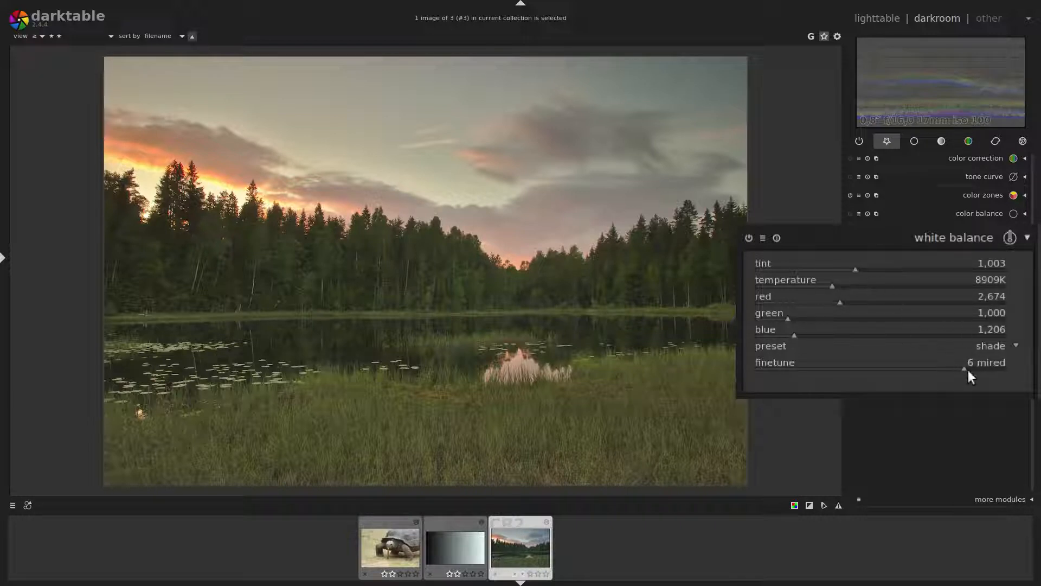
drag(963, 369, 744, 370)
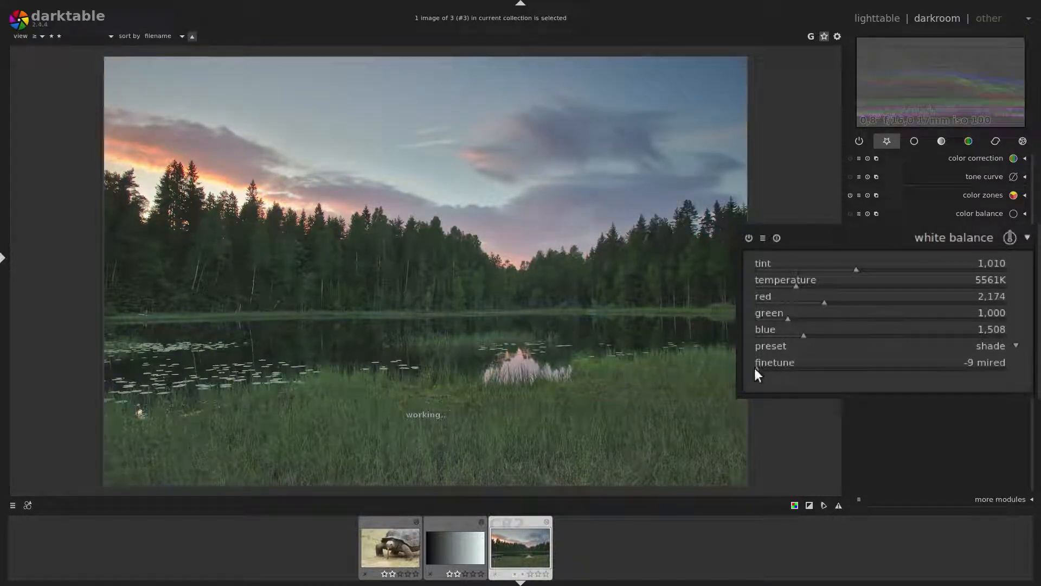
drag(759, 367, 1037, 370)
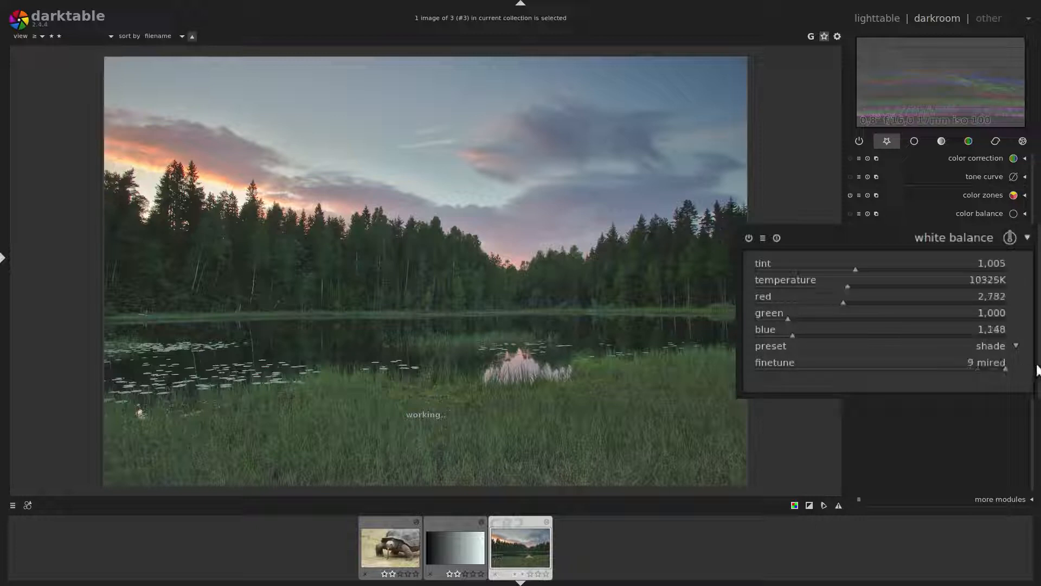
Step: Try the daylight white balance preset on the lake photo and set the preset back to shade
click(988, 344)
click(991, 331)
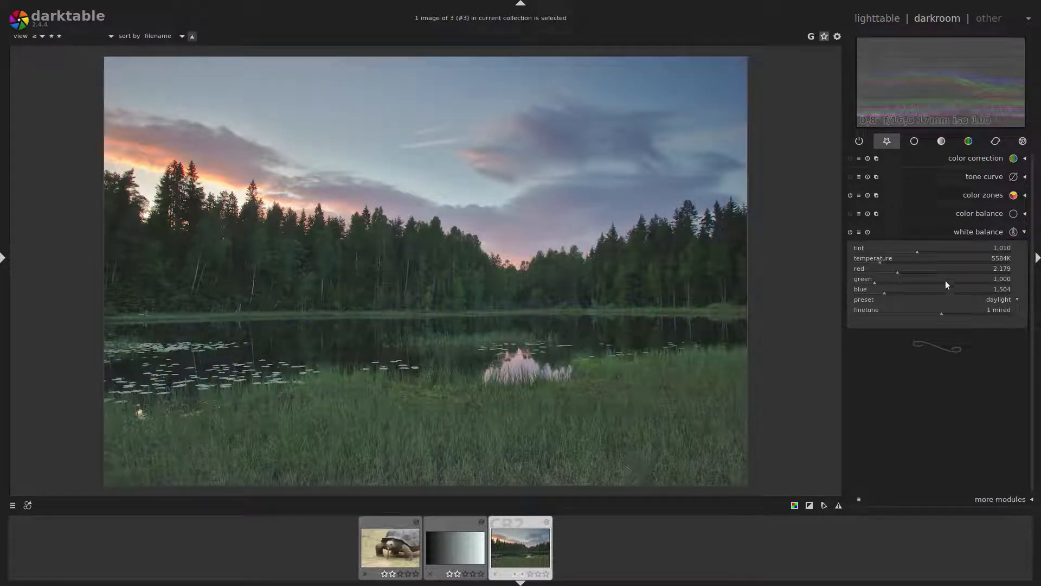
click(996, 300)
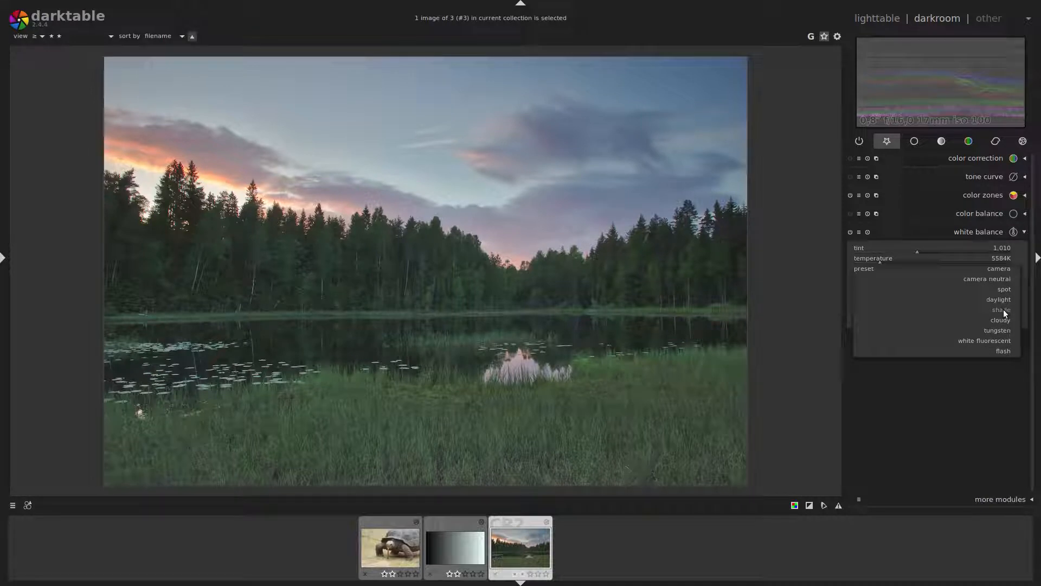
click(1004, 310)
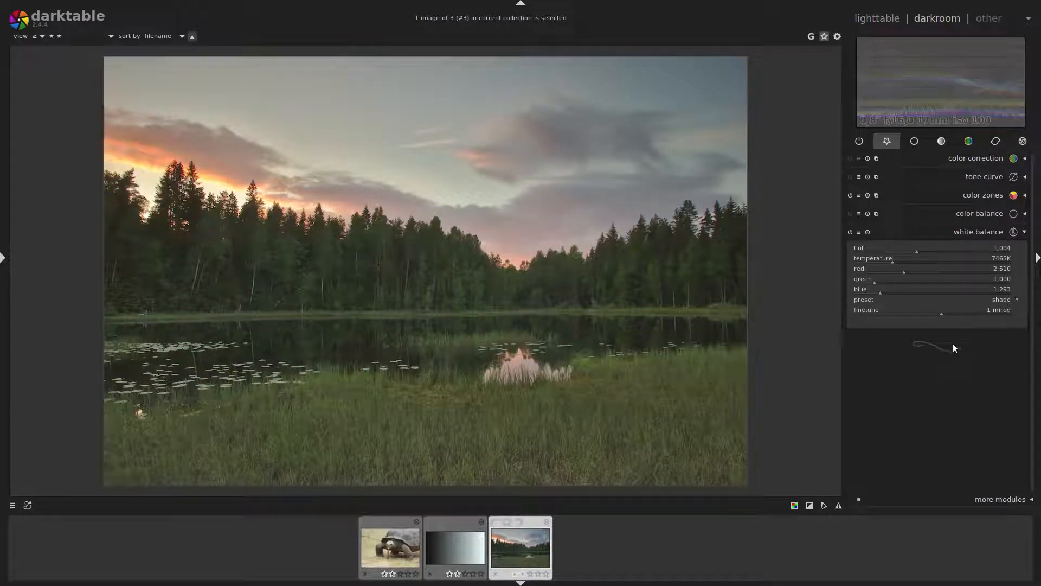
Step: Reset the white balance of the gray gradient image and expand its color balance module
click(460, 552)
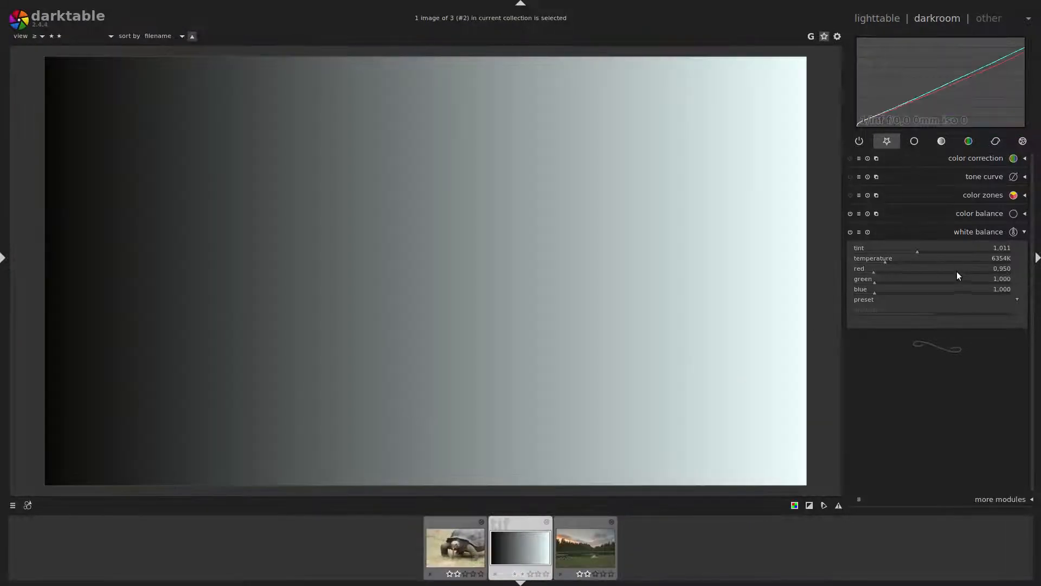
click(868, 232)
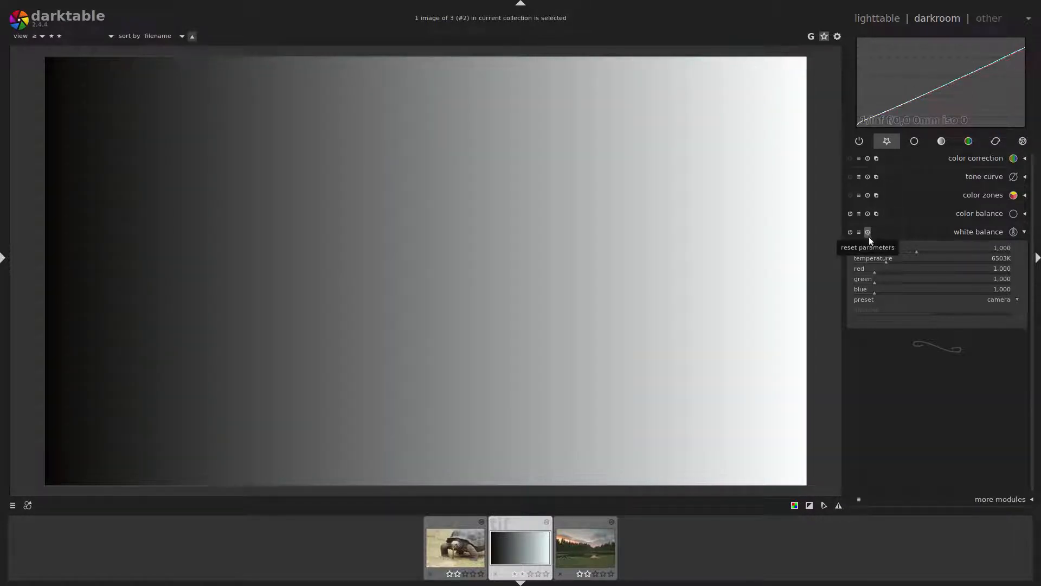
click(961, 213)
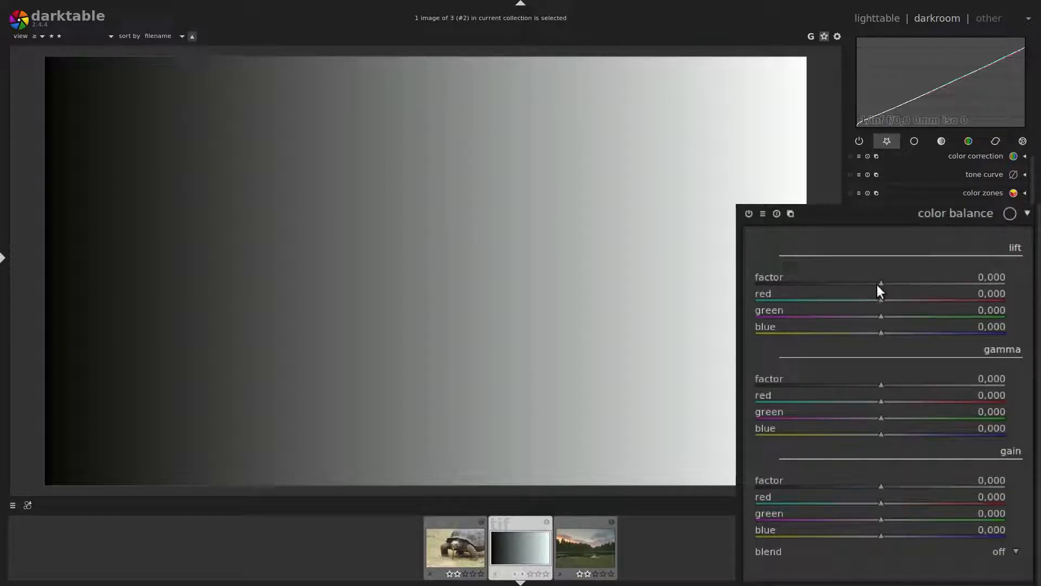
Step: Raise the gradient's lift factor to 0,452 and bring it back to about zero
drag(880, 284, 925, 282)
drag(929, 283, 937, 283)
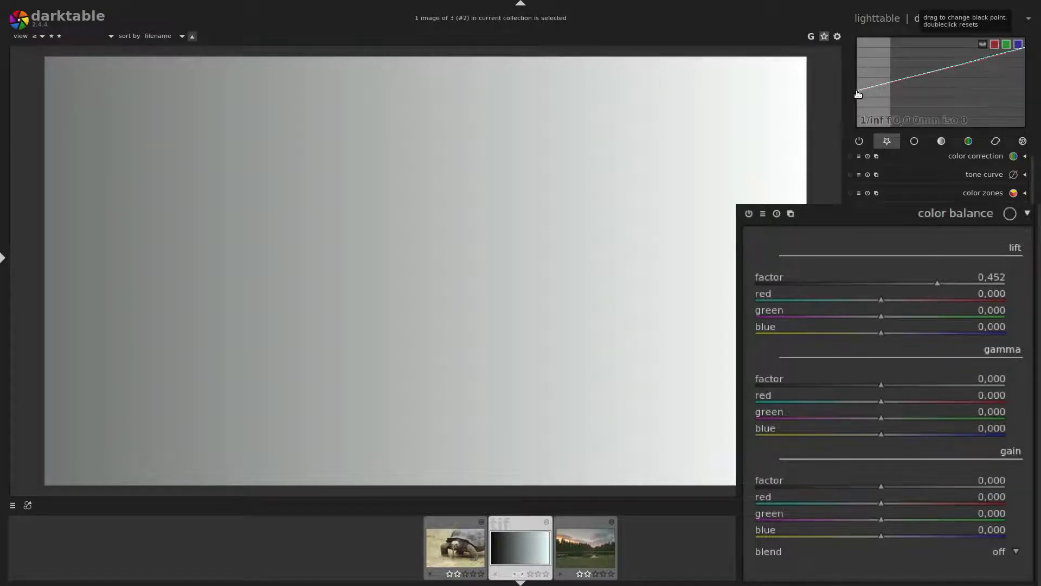
mouse_move(935, 282)
mouse_down()
mouse_move(844, 304)
mouse_move(873, 310)
mouse_move(881, 285)
mouse_up()
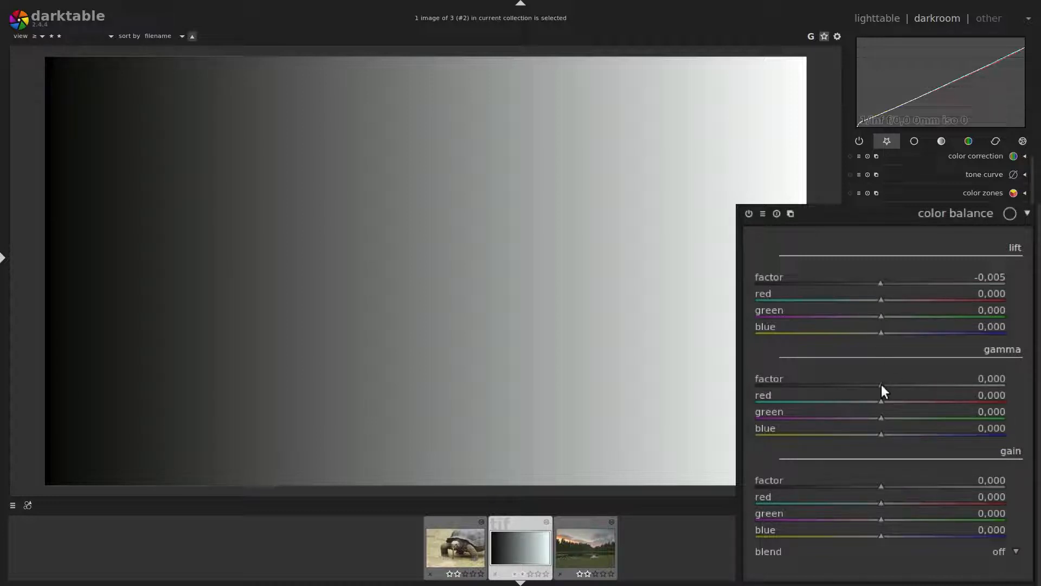
Step: Try a gamma factor of -0,007 and a gain factor of -0,021, and reset the factors to zero
mouse_move(882, 386)
mouse_down()
mouse_move(969, 387)
mouse_move(832, 395)
mouse_move(880, 392)
mouse_up()
mouse_move(880, 489)
mouse_down()
mouse_move(925, 484)
mouse_move(809, 487)
mouse_move(879, 488)
mouse_up()
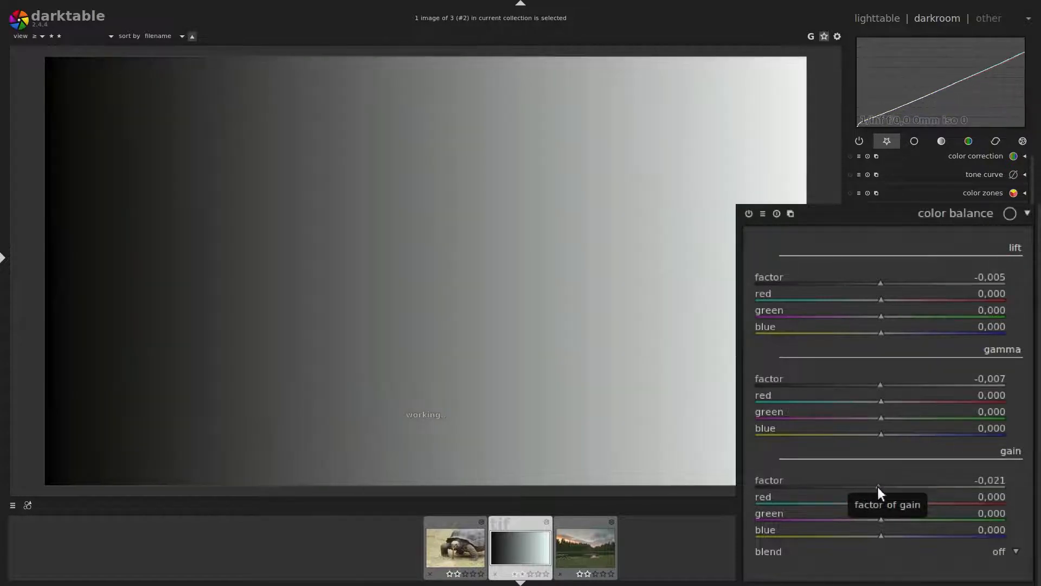
double_click(878, 487)
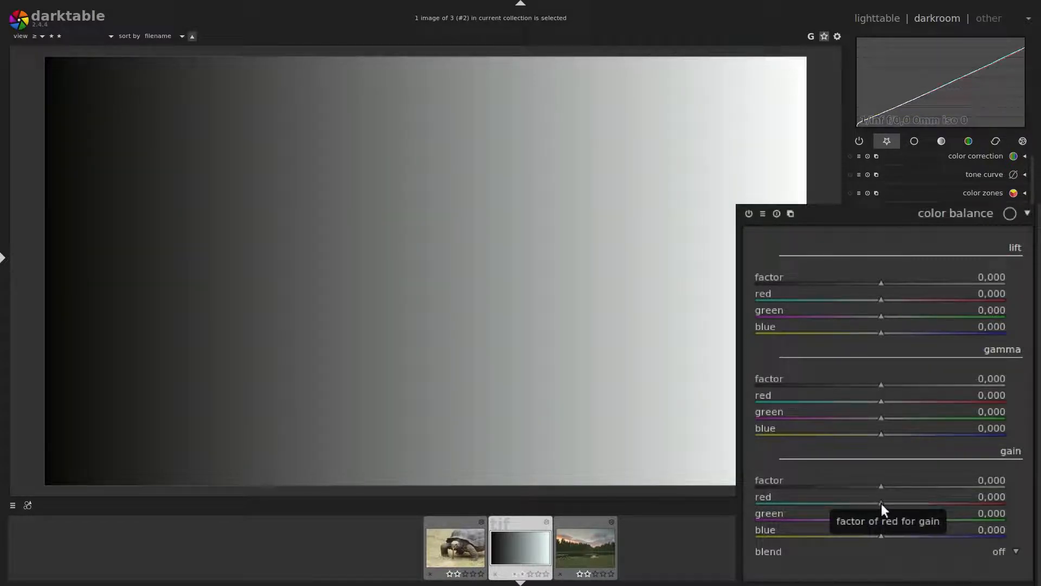
Step: Set the gain red to -0,006, and try the gain green at -0,256 before returning it to -0,006
click(879, 503)
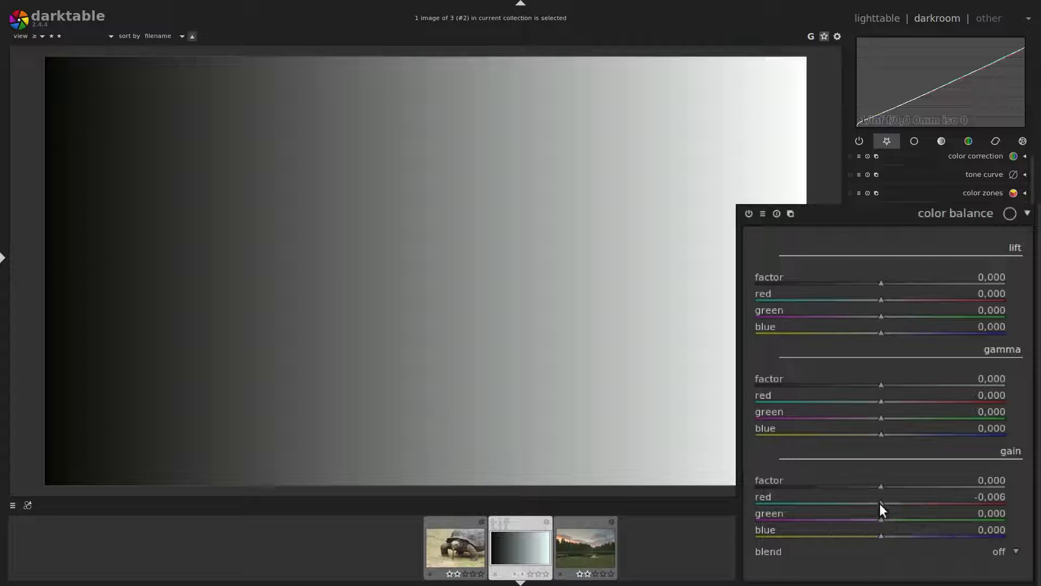
mouse_move(880, 504)
mouse_down()
mouse_move(903, 500)
mouse_move(842, 502)
mouse_move(879, 501)
mouse_move(879, 520)
mouse_move(905, 514)
mouse_move(848, 516)
mouse_up()
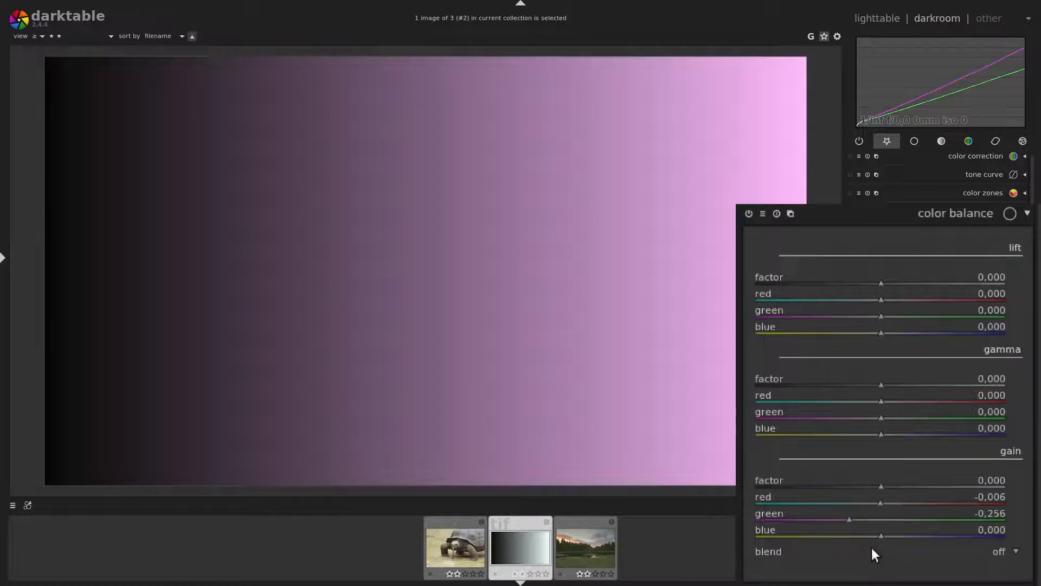
click(878, 516)
Step: Raise the gradient's gain blue in stages to 0,148 and 0,406
mouse_move(881, 538)
mouse_down()
mouse_move(917, 535)
mouse_move(880, 536)
mouse_up()
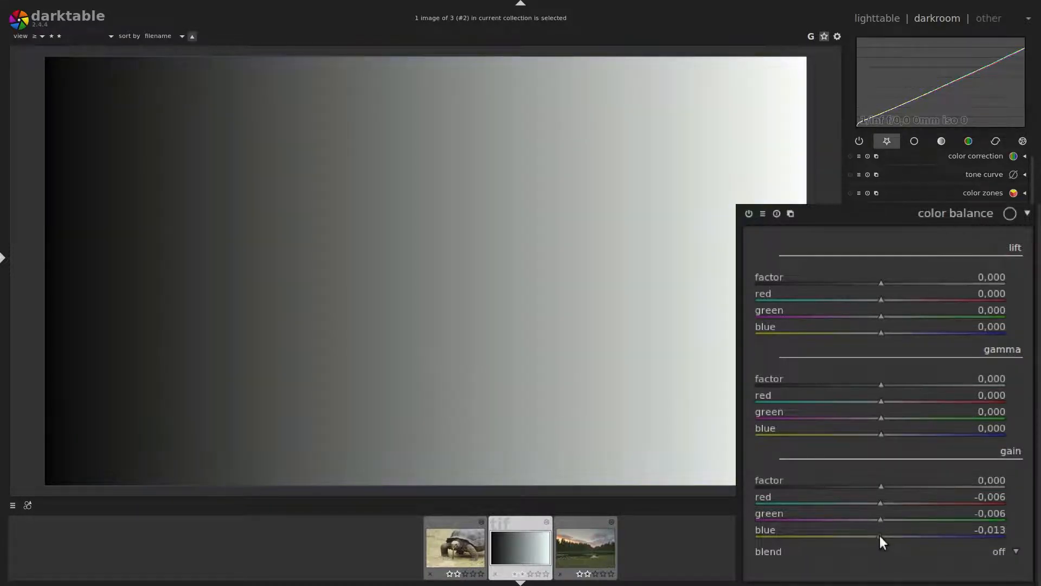
drag(879, 536, 899, 536)
scroll(900, 536, down, 1)
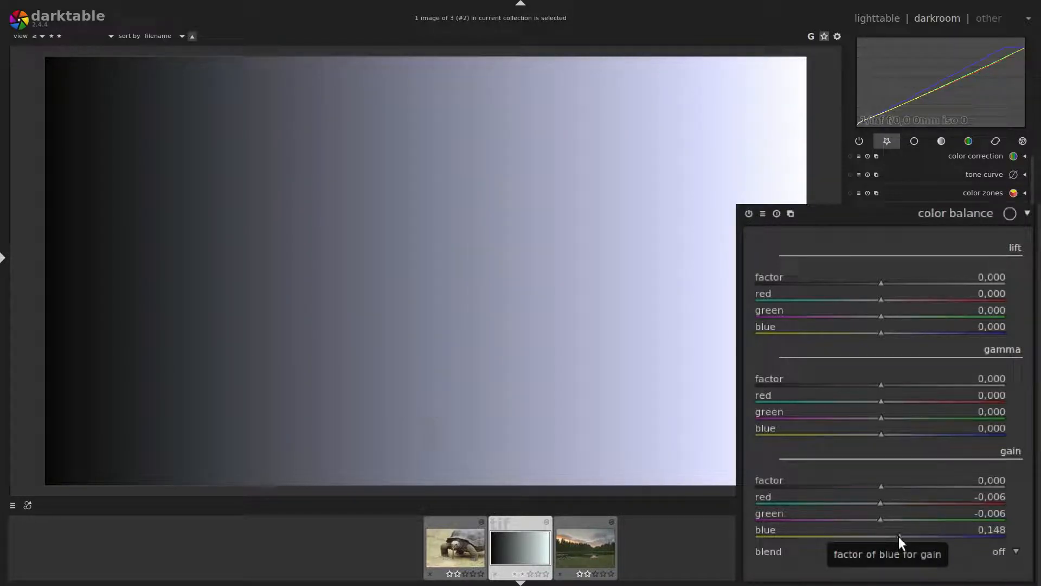
drag(899, 535, 932, 536)
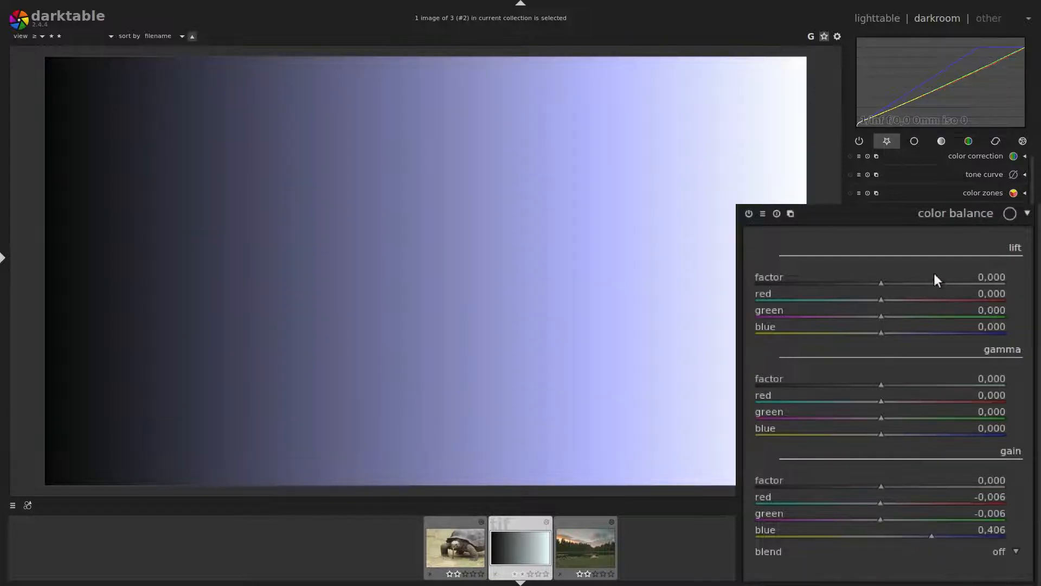
Step: Lower the gradient's exposure directly in the histogram and reset the exposure
mouse_move(974, 58)
mouse_move(997, 105)
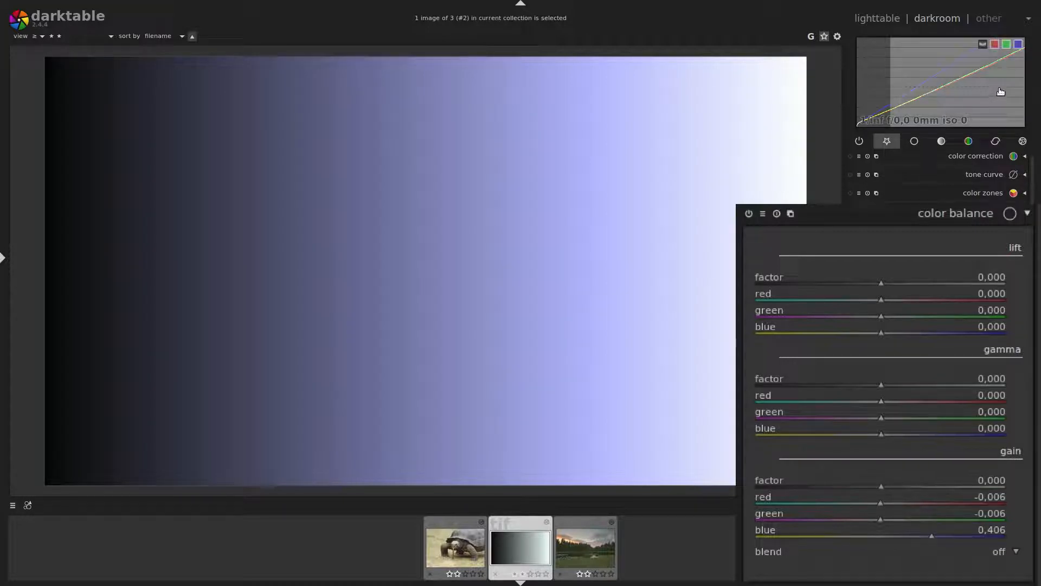
drag(1000, 90, 979, 93)
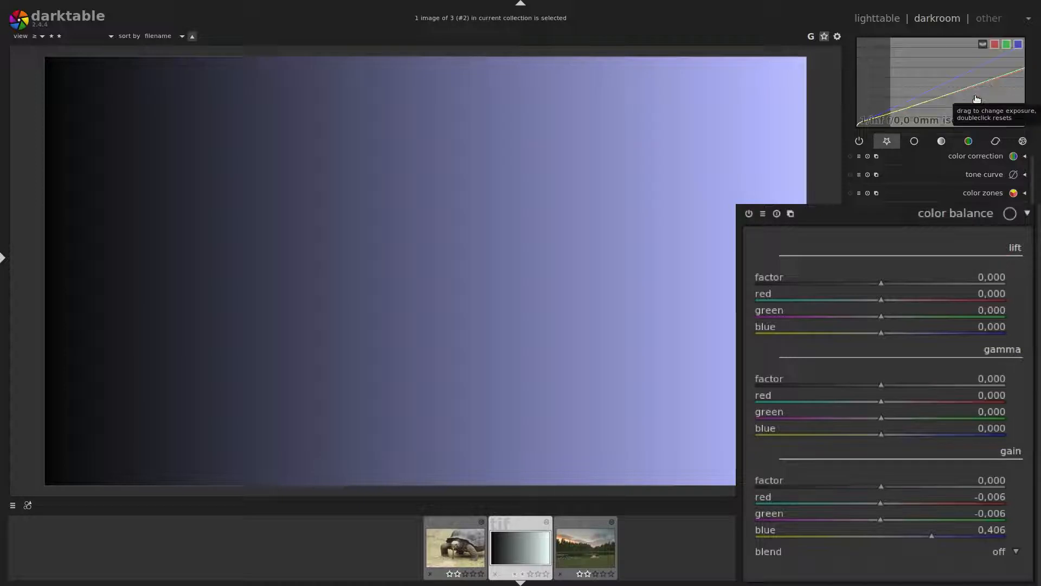
double_click(976, 99)
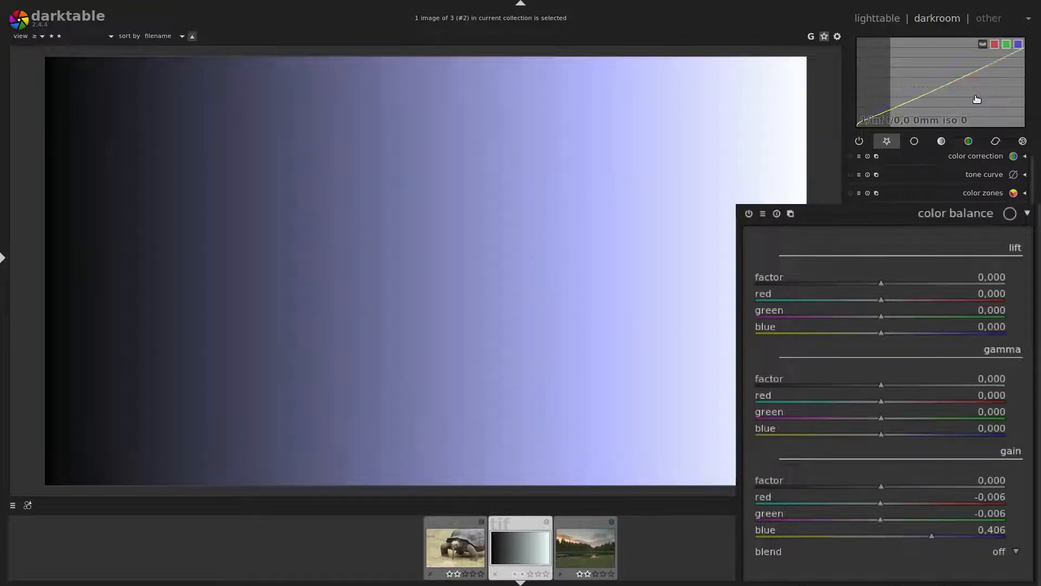
Step: Reset the gain blue to zero and lower the gain red and gain green equally to -0,348
double_click(931, 532)
drag(879, 519, 858, 506)
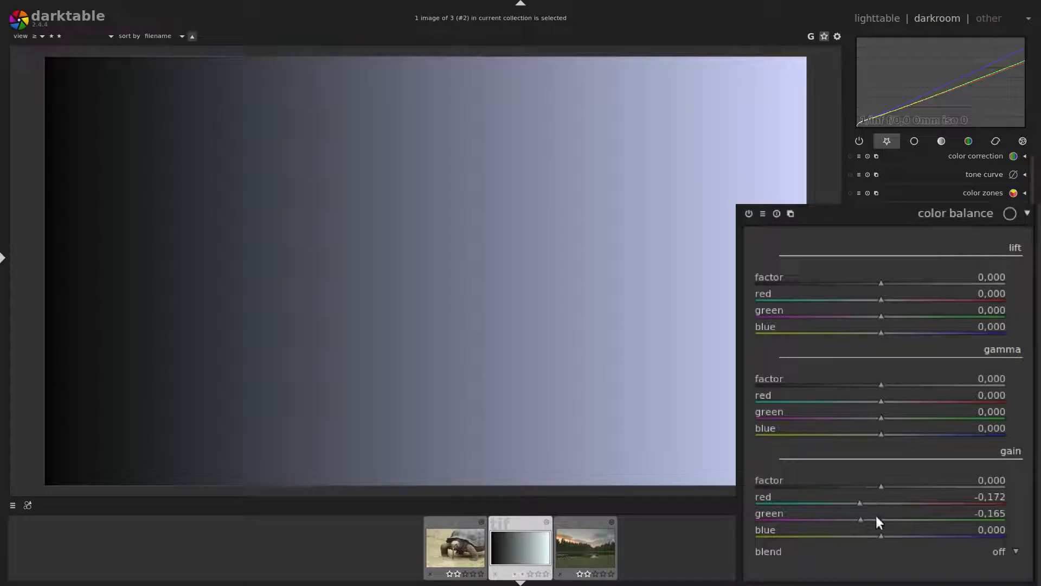
drag(859, 521, 841, 505)
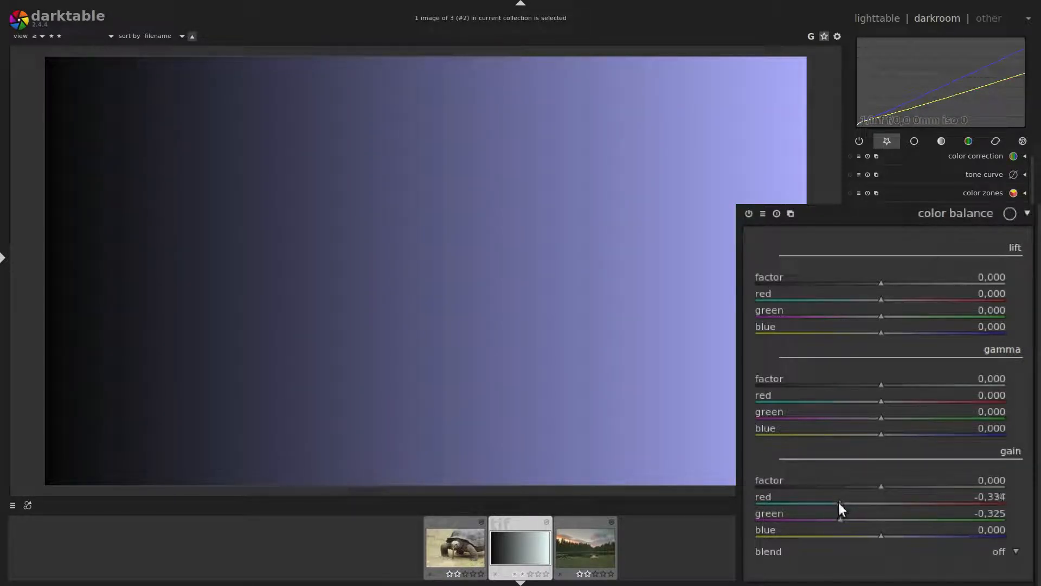
mouse_move(838, 500)
mouse_down()
mouse_move(824, 502)
mouse_move(858, 501)
mouse_move(842, 503)
mouse_up()
drag(840, 503, 837, 503)
click(838, 518)
click(837, 518)
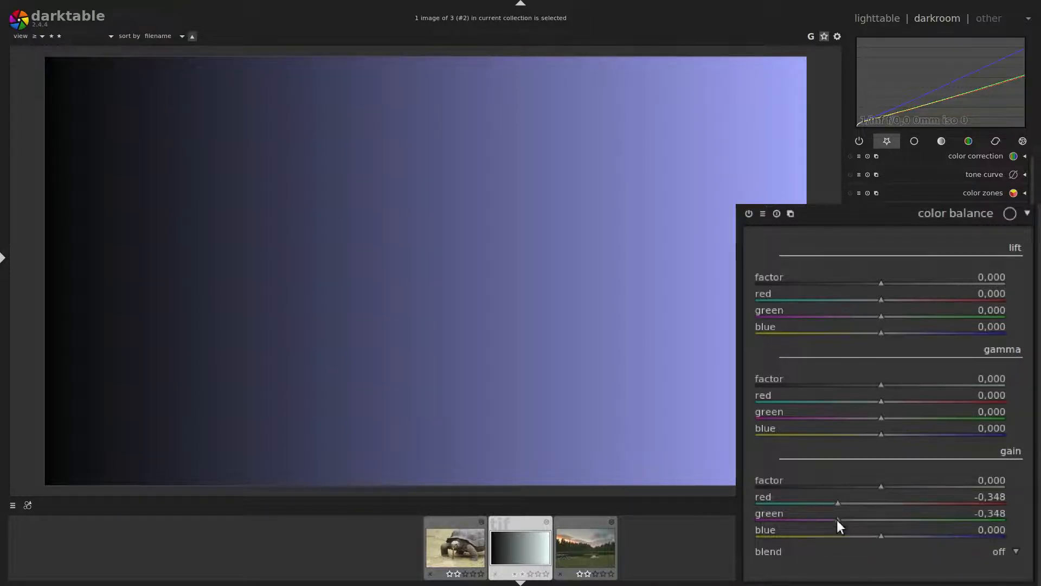
Step: Reset the gain green and gain red to zero, and raise the gamma green to 0,103
double_click(837, 520)
double_click(839, 504)
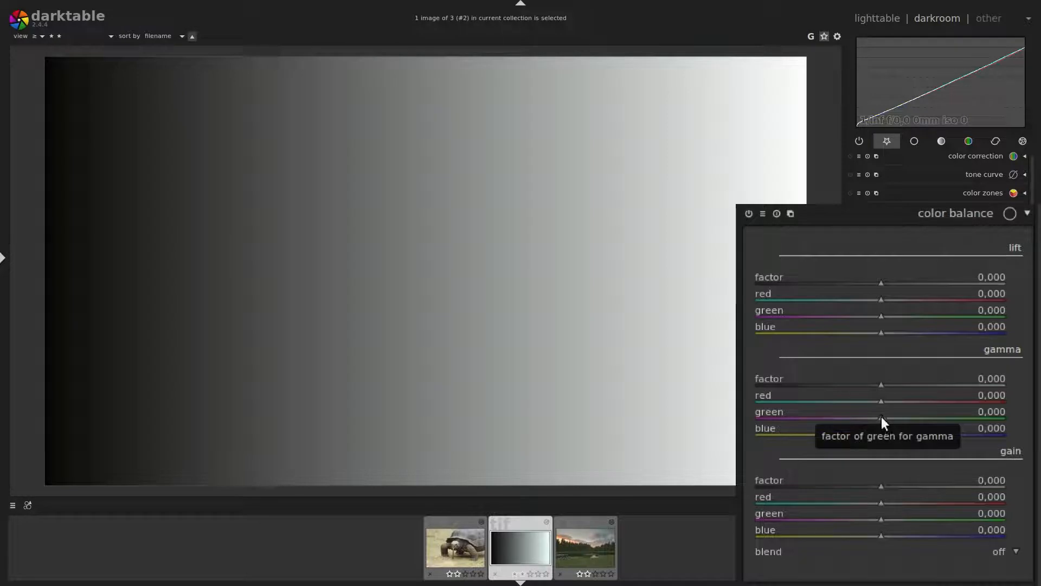
mouse_move(881, 417)
mouse_down()
mouse_move(845, 422)
mouse_move(919, 418)
mouse_move(891, 418)
mouse_up()
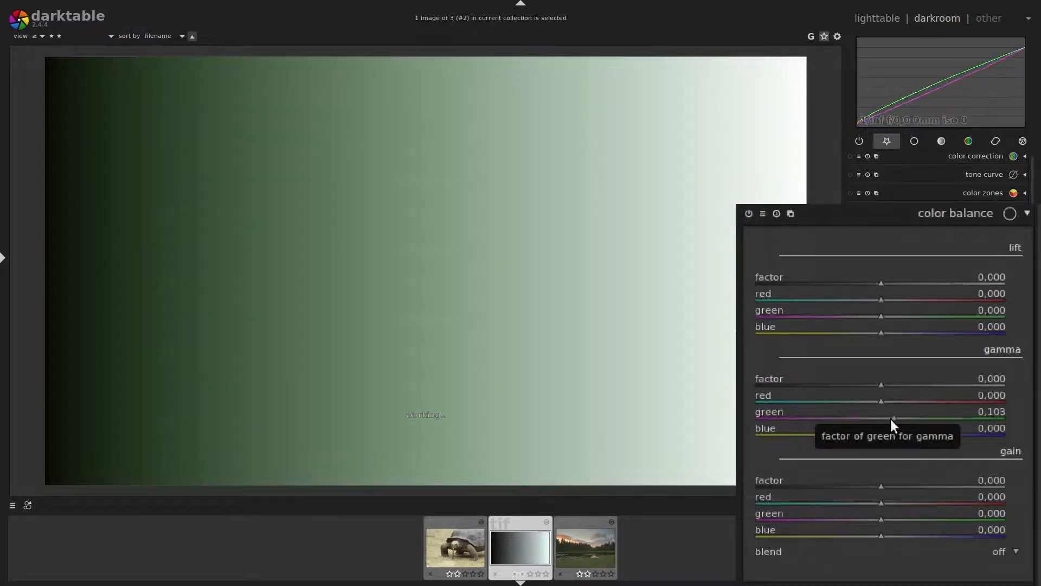
Step: Enable color balance on the tortoise photo with a gain factor of 0,100 and a gain green of -0,074
click(466, 560)
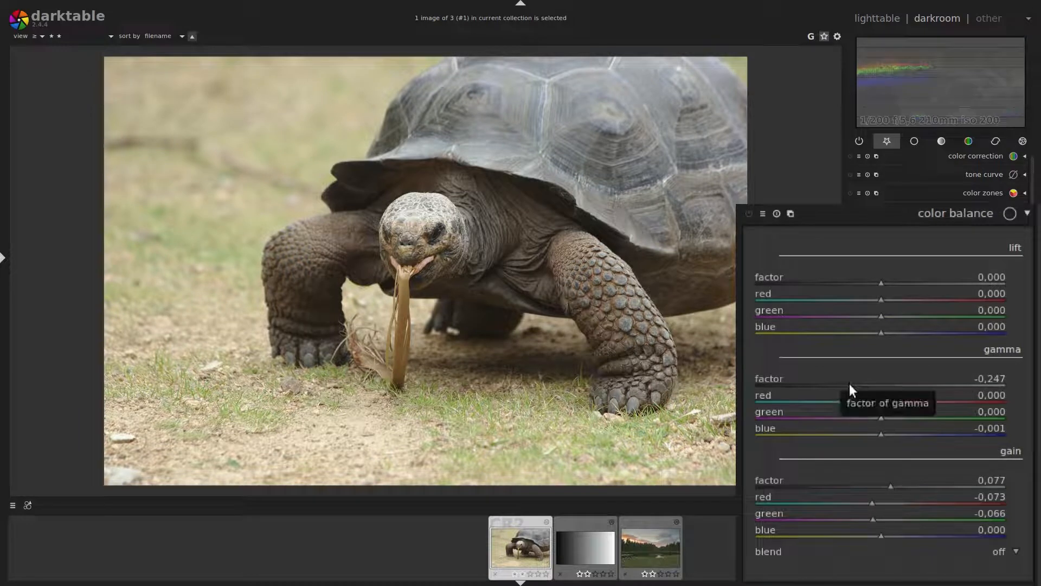
click(748, 213)
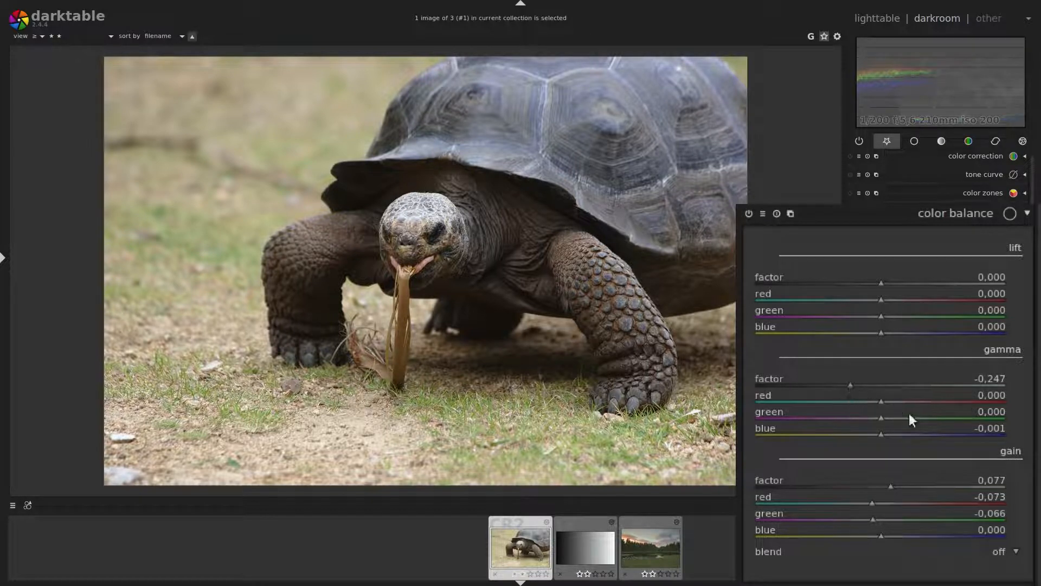
click(893, 485)
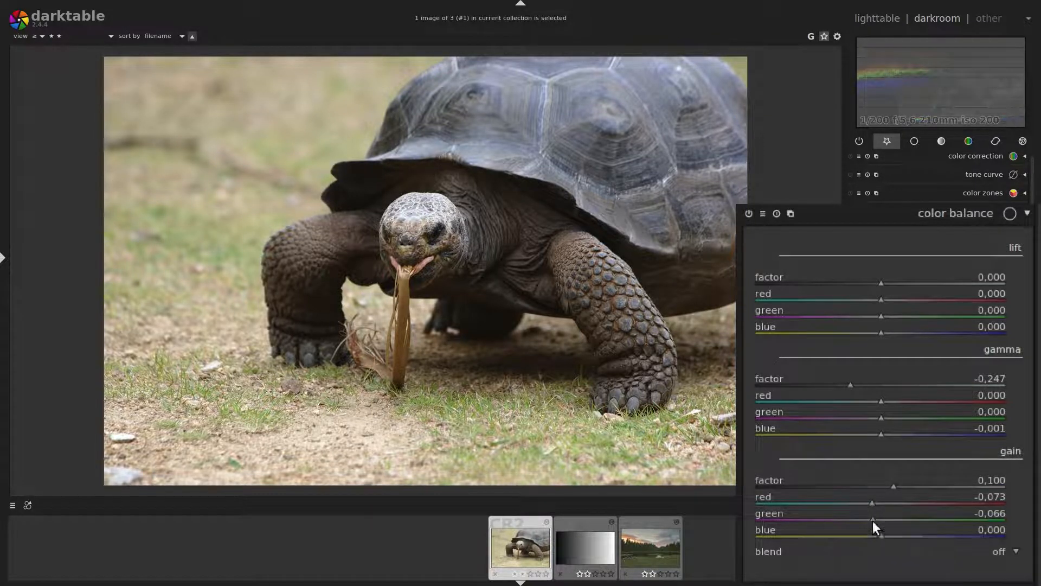
drag(874, 520, 871, 519)
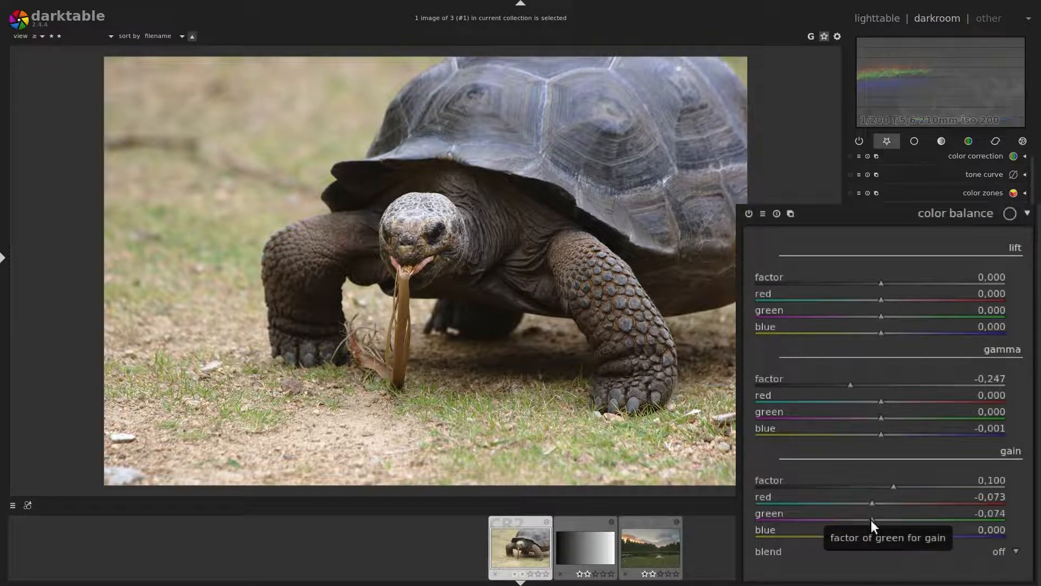
Step: Reset the tortoise photo's color balance parameters and raise the gain blue to 0,223
click(776, 214)
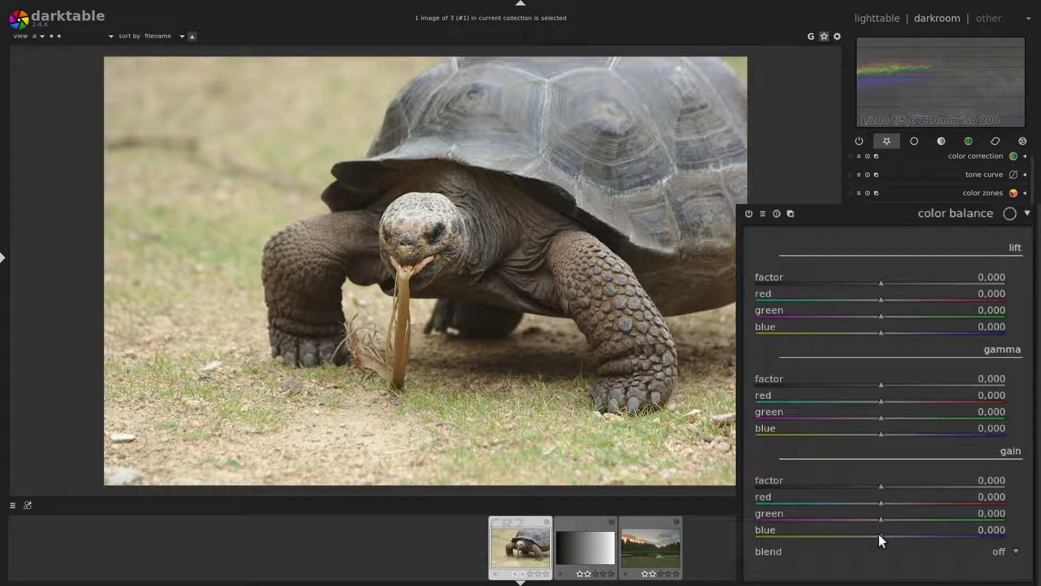
drag(880, 535, 908, 537)
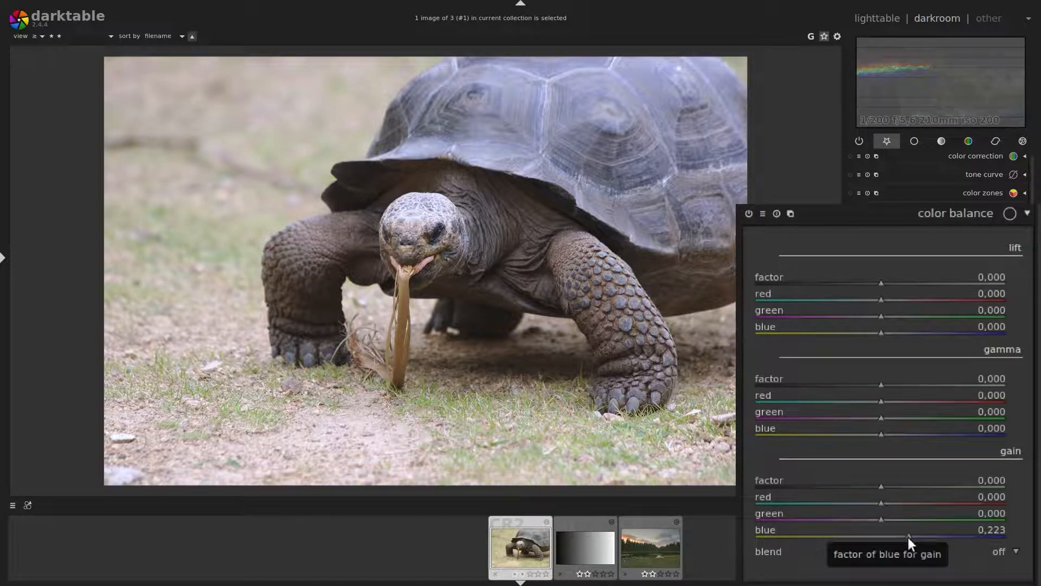
Step: Reset the gain blue to zero and lower the gain red and gain green equally to -0,152
drag(908, 537, 918, 539)
double_click(917, 534)
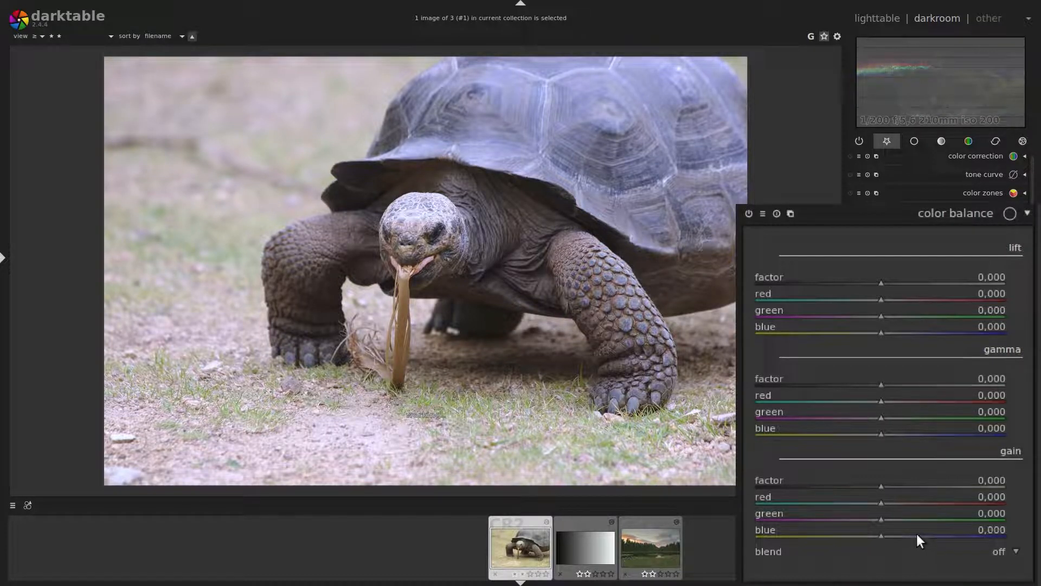
drag(881, 518, 861, 501)
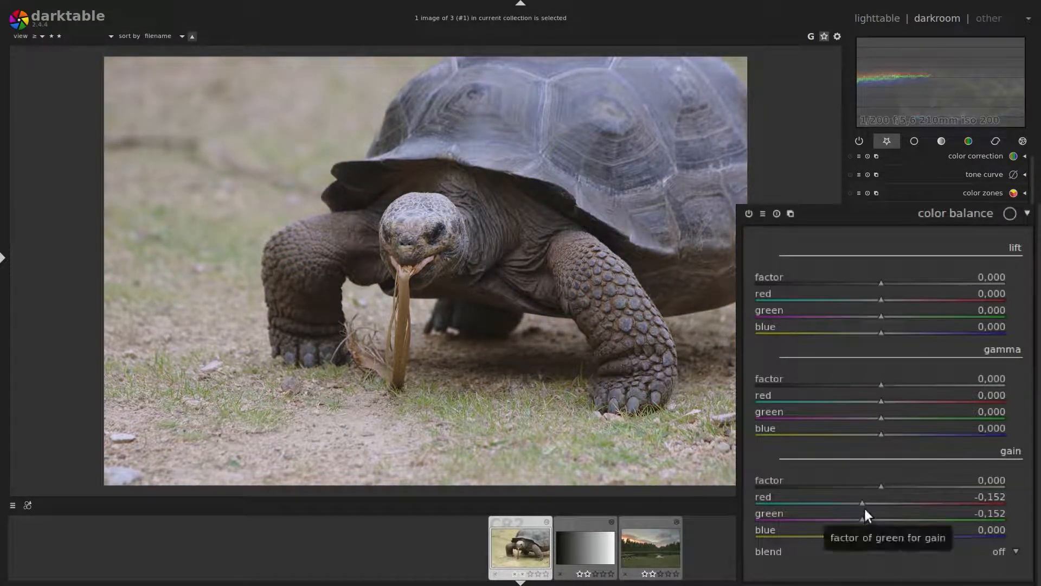
Step: Try gain factors of 0,134, 0,137 and -0,030, and switch the scope from the waveform to the regular histogram
drag(880, 486, 896, 483)
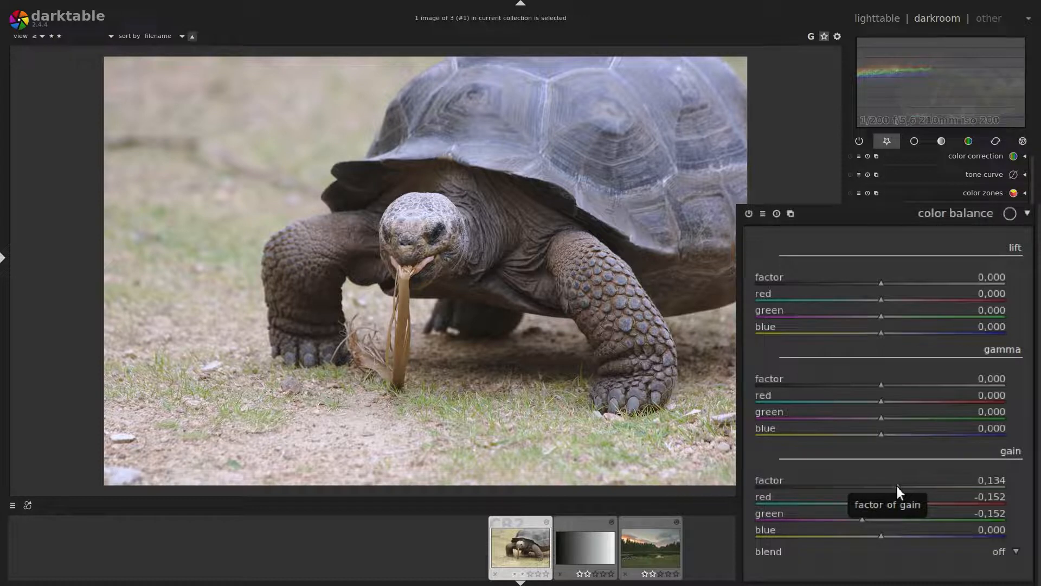
double_click(896, 483)
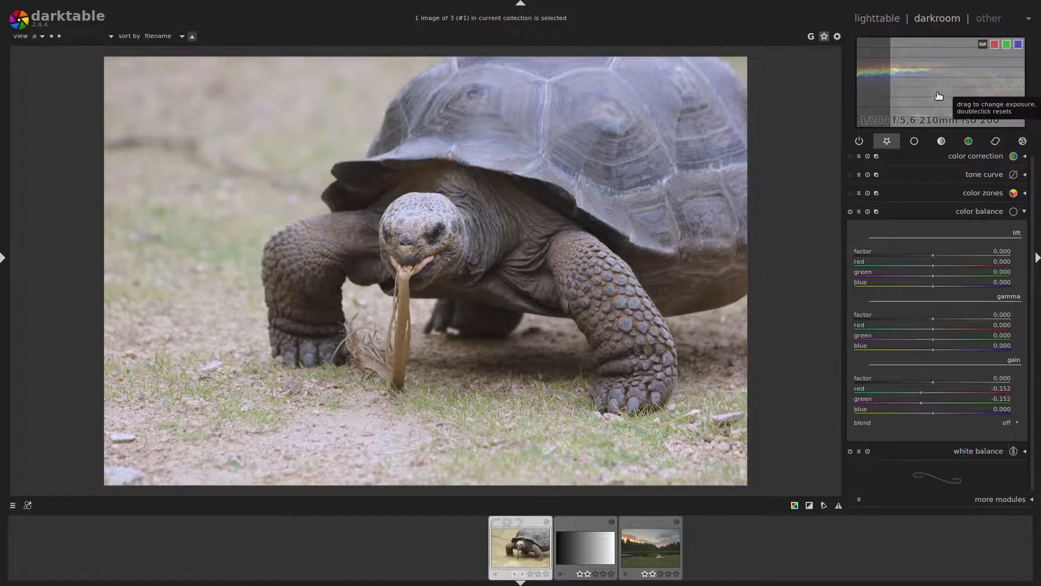
click(943, 382)
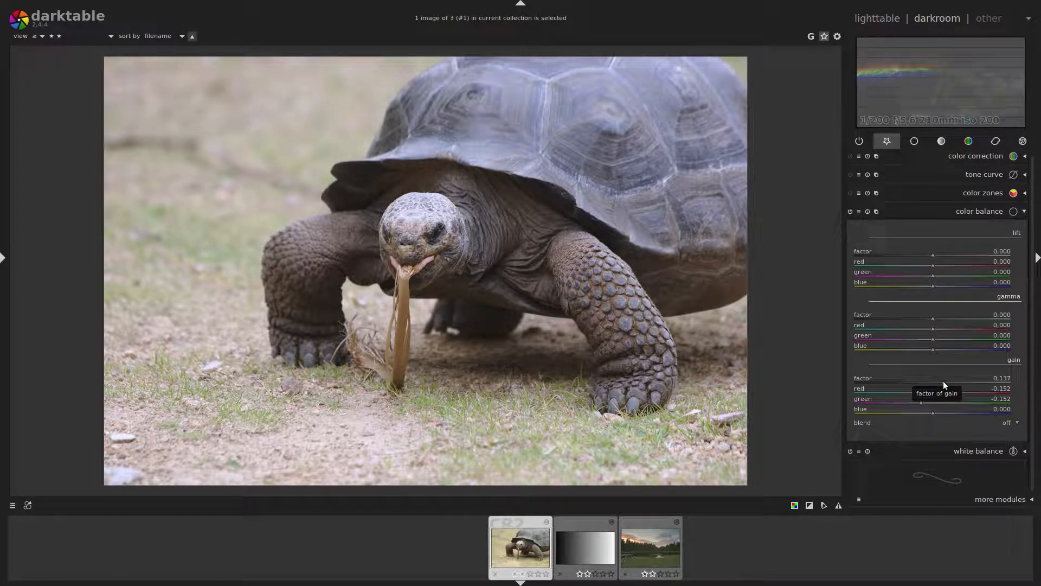
drag(943, 381, 932, 381)
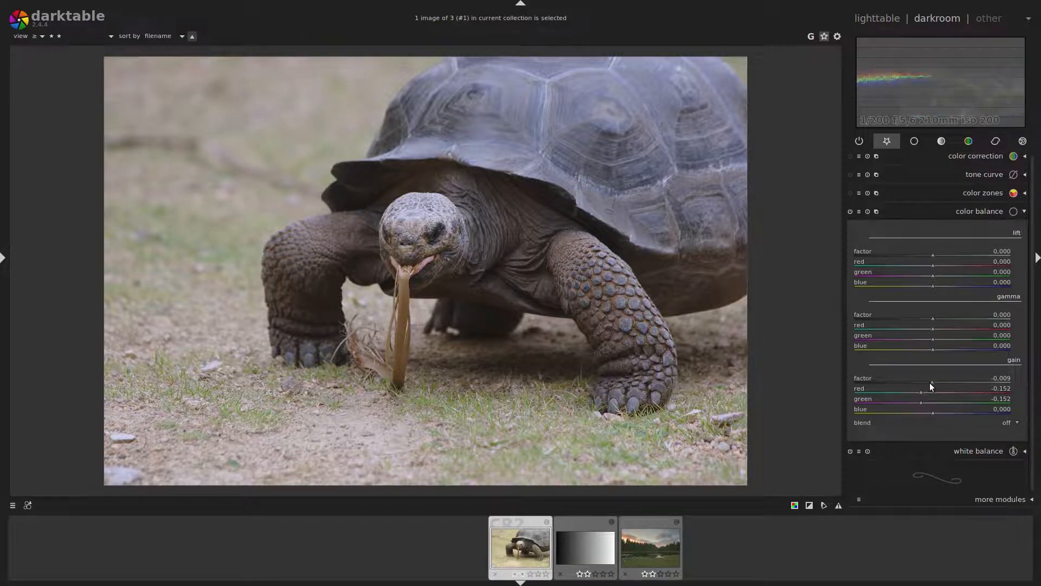
mouse_move(932, 382)
mouse_down()
mouse_move(942, 382)
mouse_move(930, 385)
mouse_up()
mouse_move(953, 65)
click(984, 45)
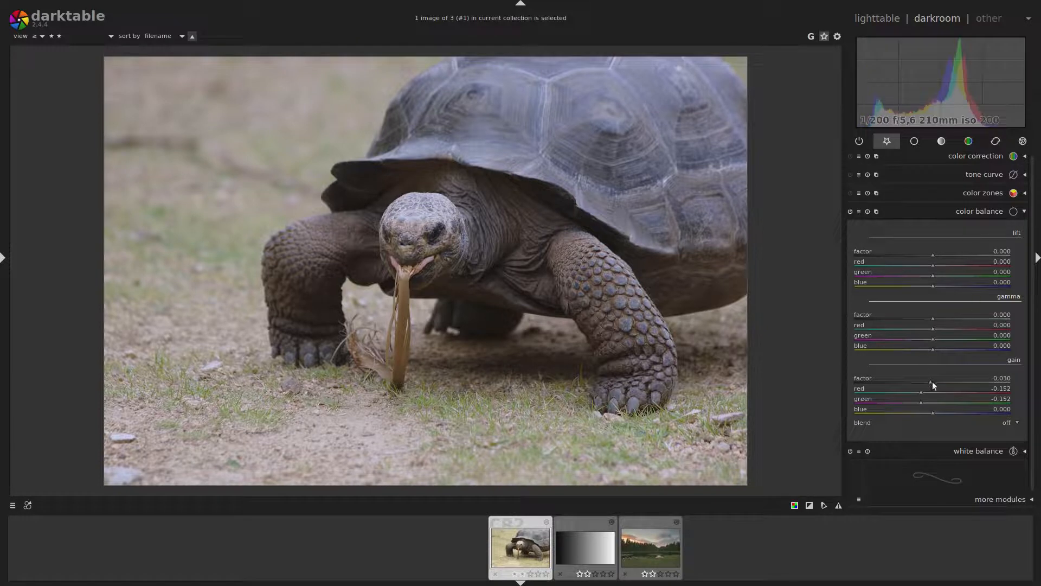
Step: Raise the gain factor to 0,173 and take a snapshot of the tortoise photo
drag(932, 382, 946, 382)
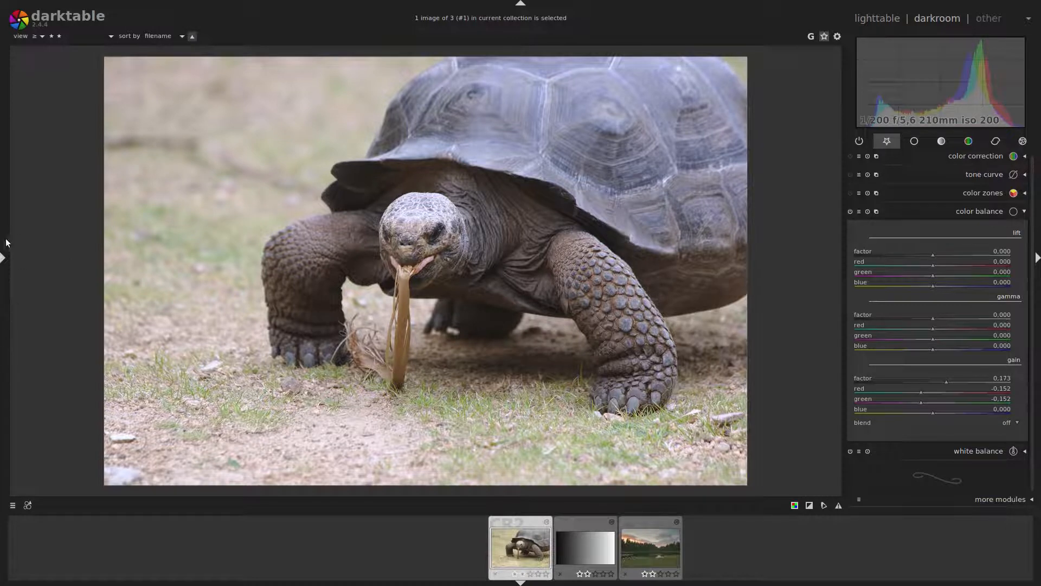
click(3, 259)
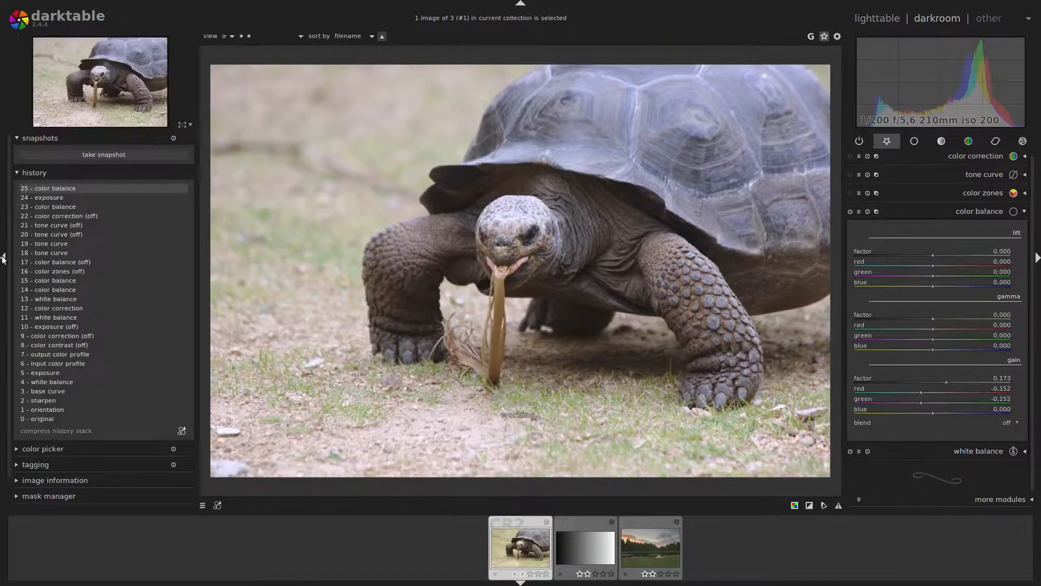
click(103, 155)
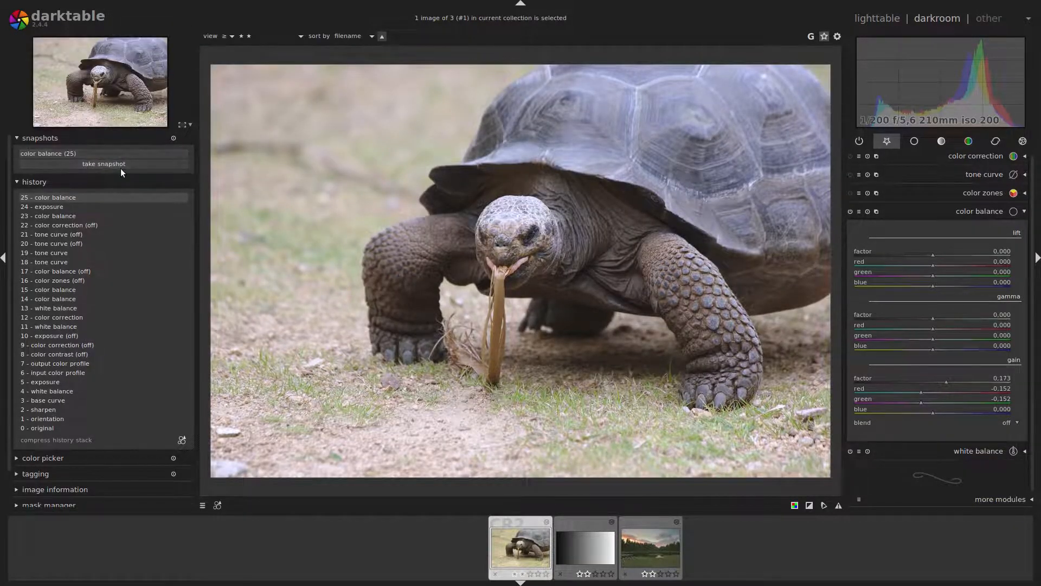
Step: Reset the gain factor to zero and brighten the tortoise photo with a higher exposure instead
double_click(945, 381)
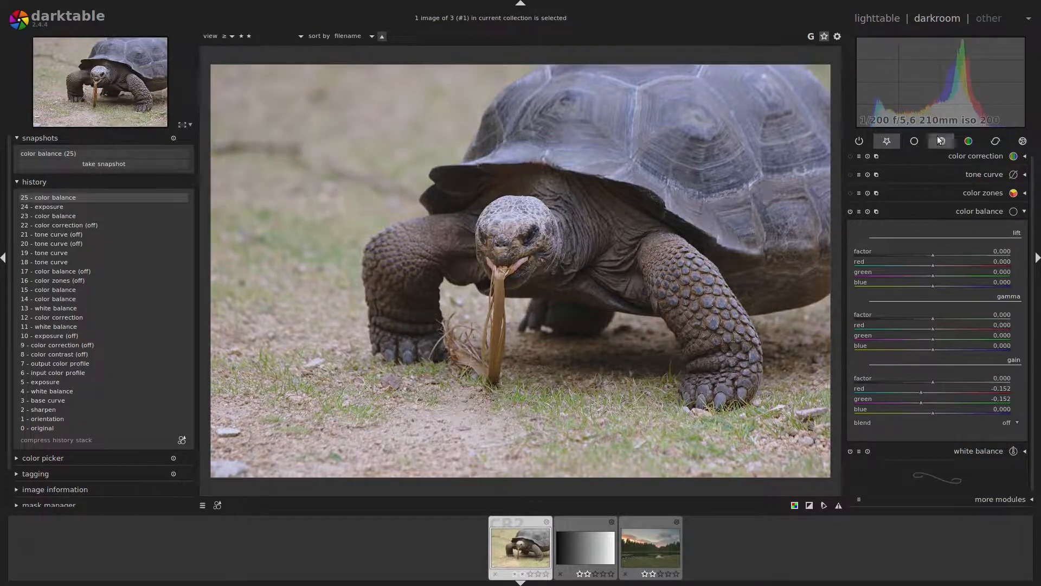
drag(946, 103, 993, 105)
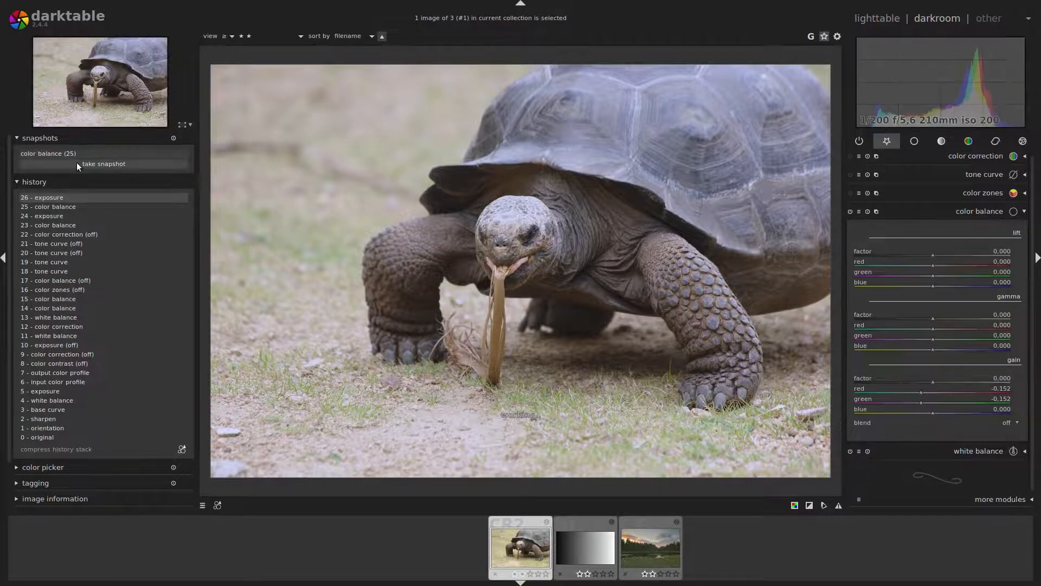
Step: Compare the exposure version with the color balance snapshot by sweeping the split line across the photo, and clear the snapshots
click(95, 153)
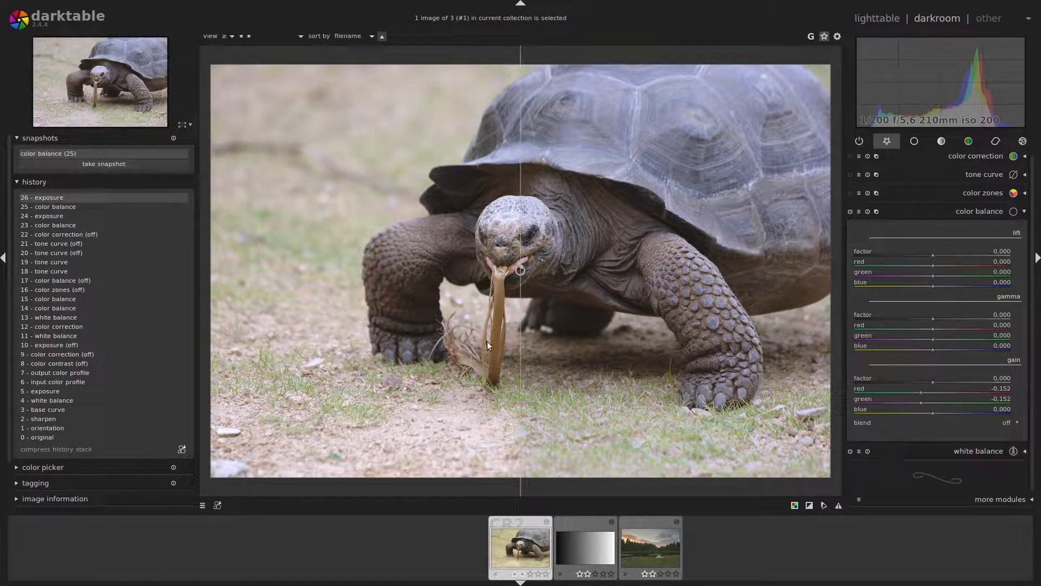
drag(519, 343, 195, 366)
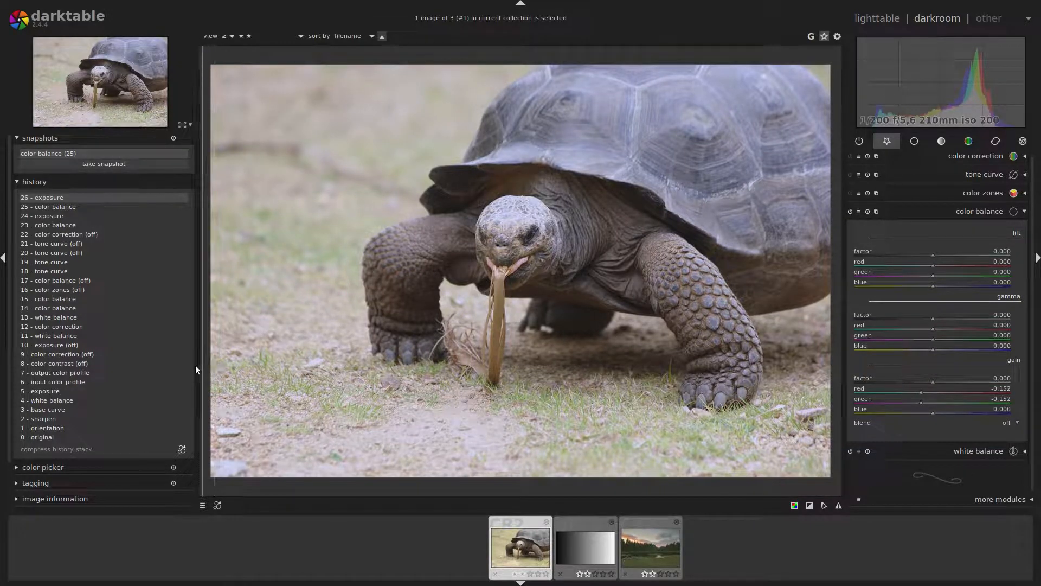
drag(194, 366, 701, 358)
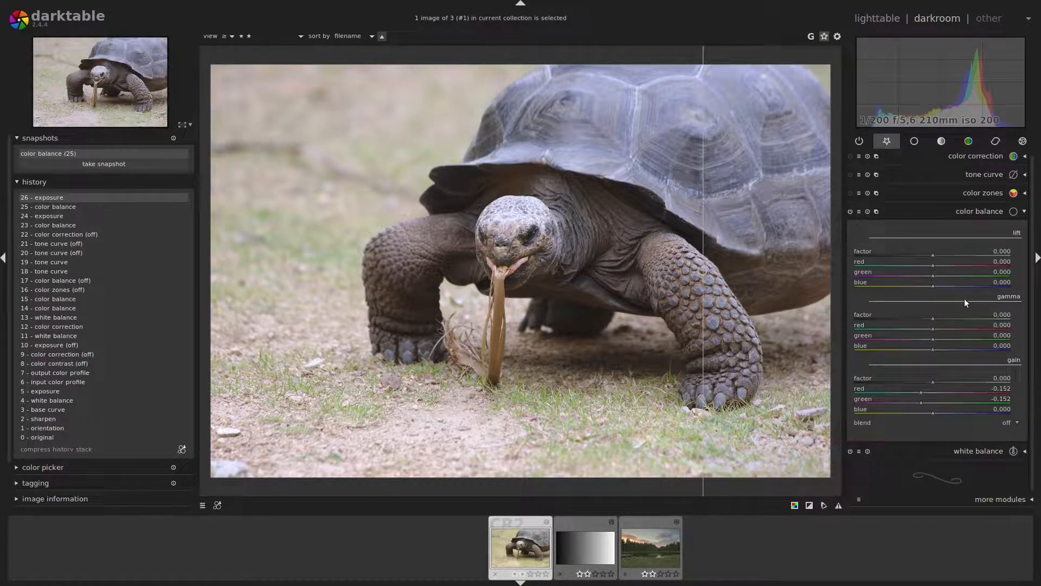
drag(702, 359, 253, 337)
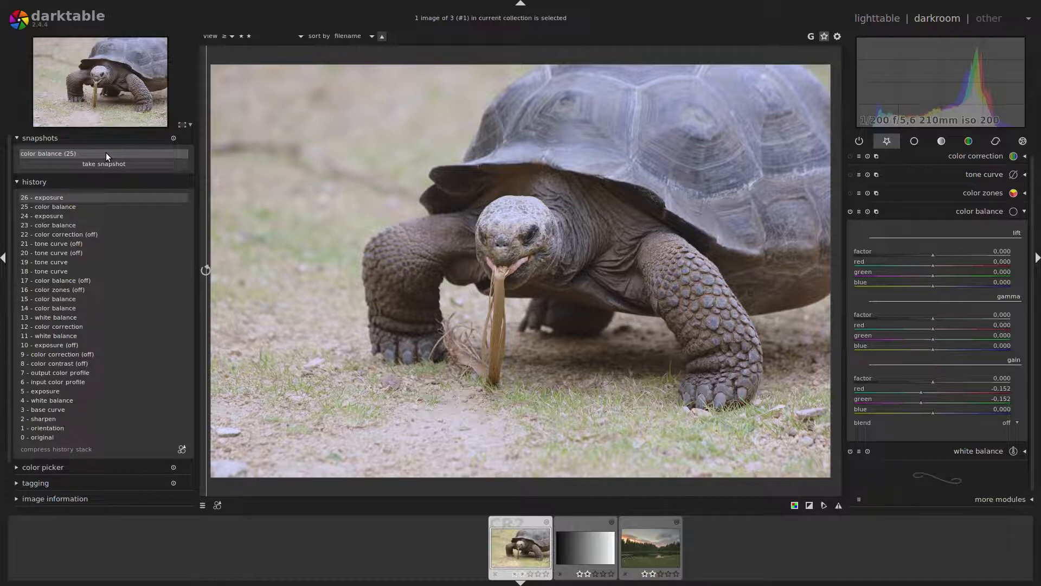
click(173, 138)
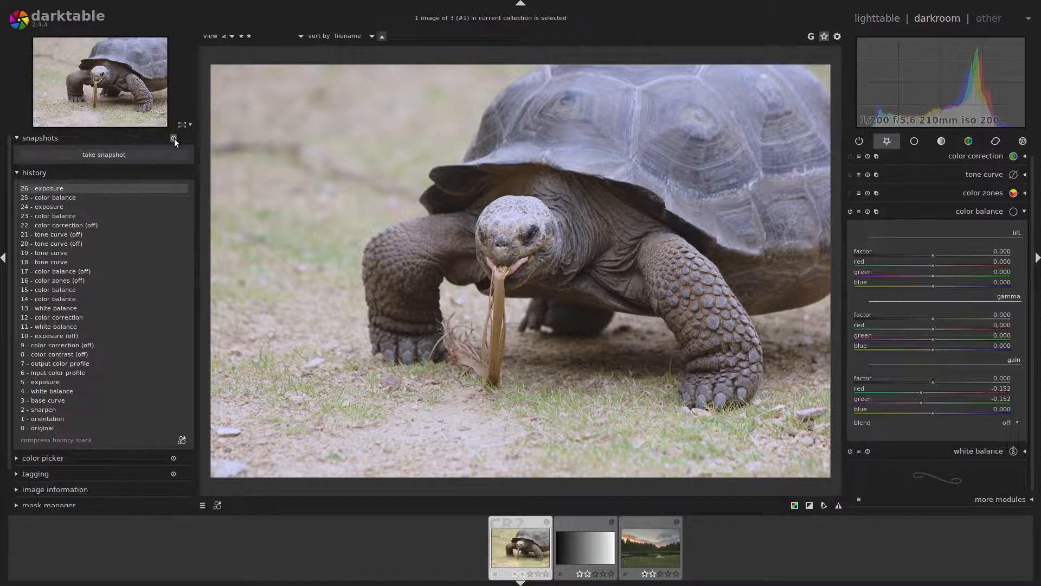
click(3, 259)
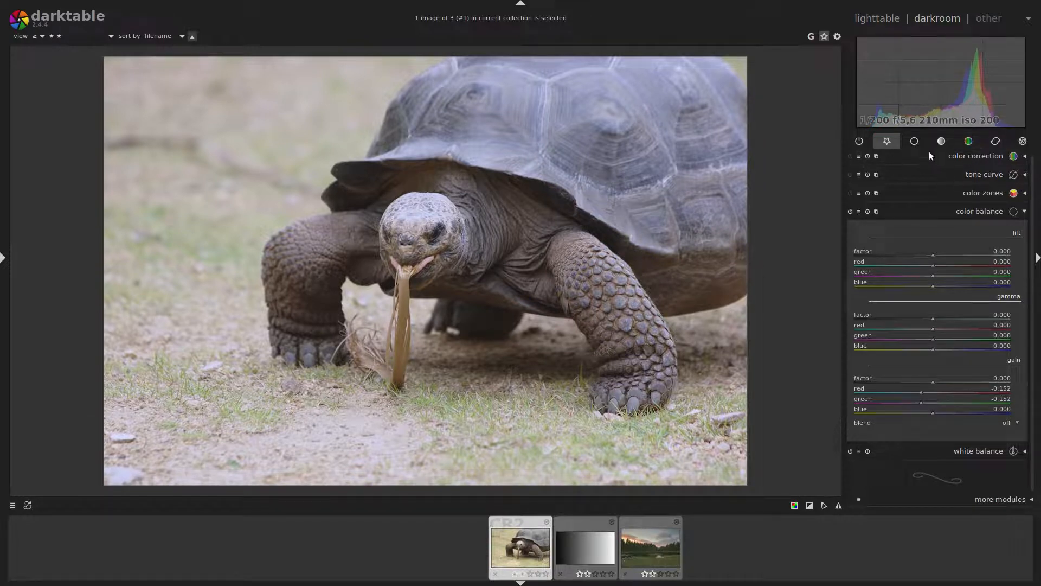
Step: Turn off the exposure module in the basic group
click(915, 141)
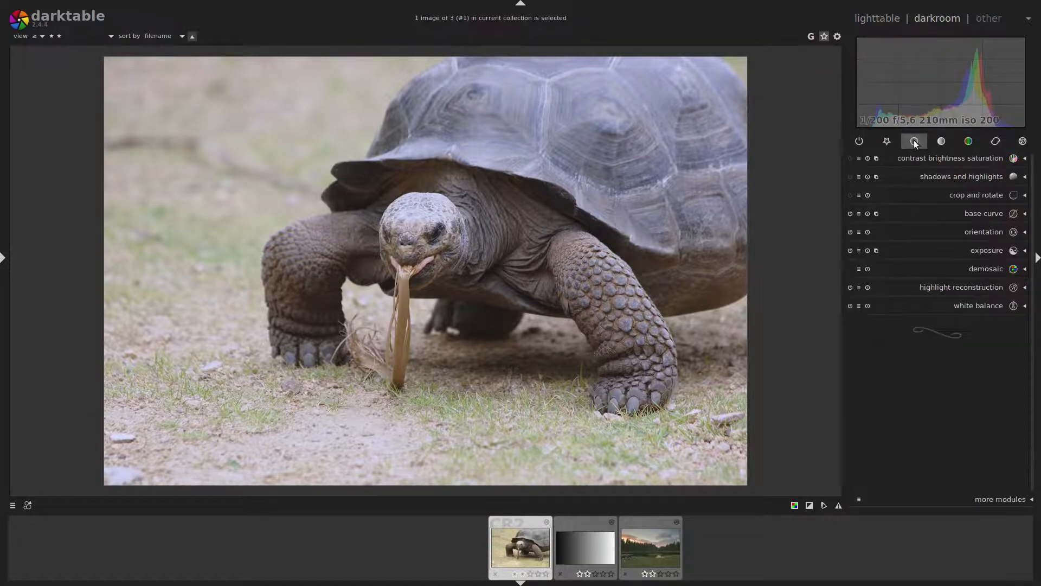
click(850, 250)
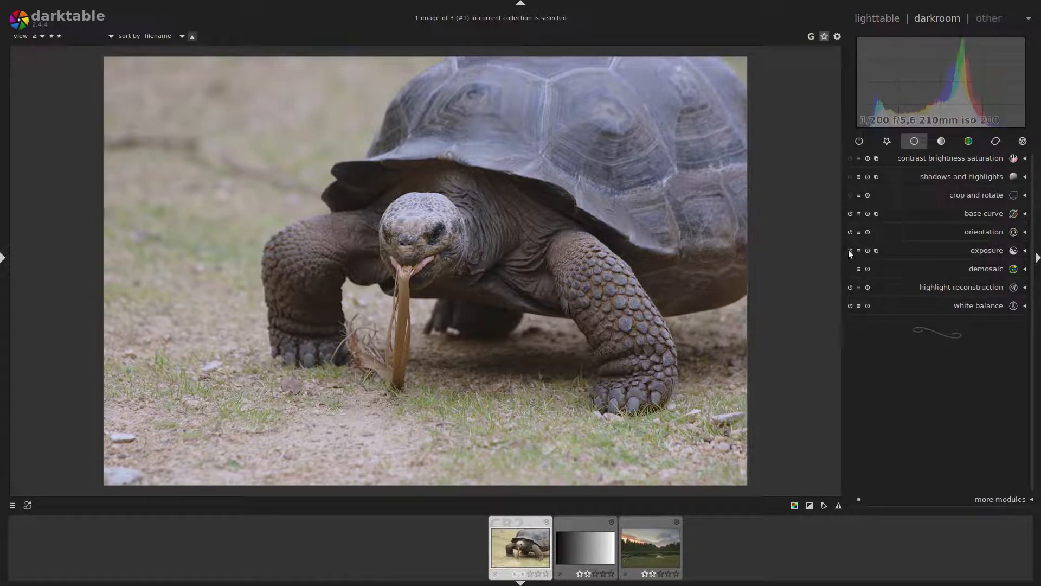
click(850, 250)
Step: Raise the color balance gain factor to 0,211, and reset all color balance parameters
click(887, 141)
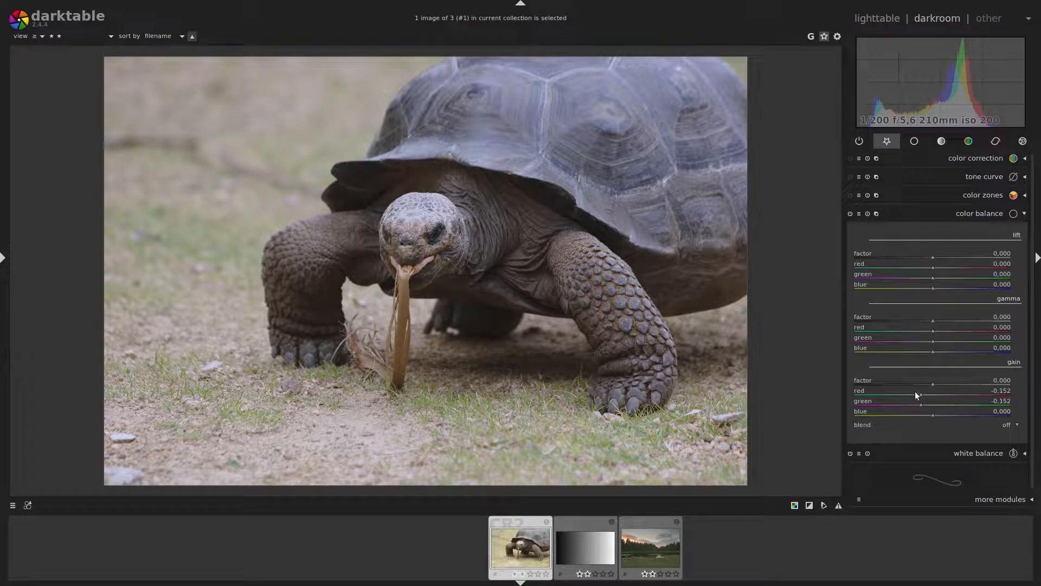
drag(932, 383, 949, 385)
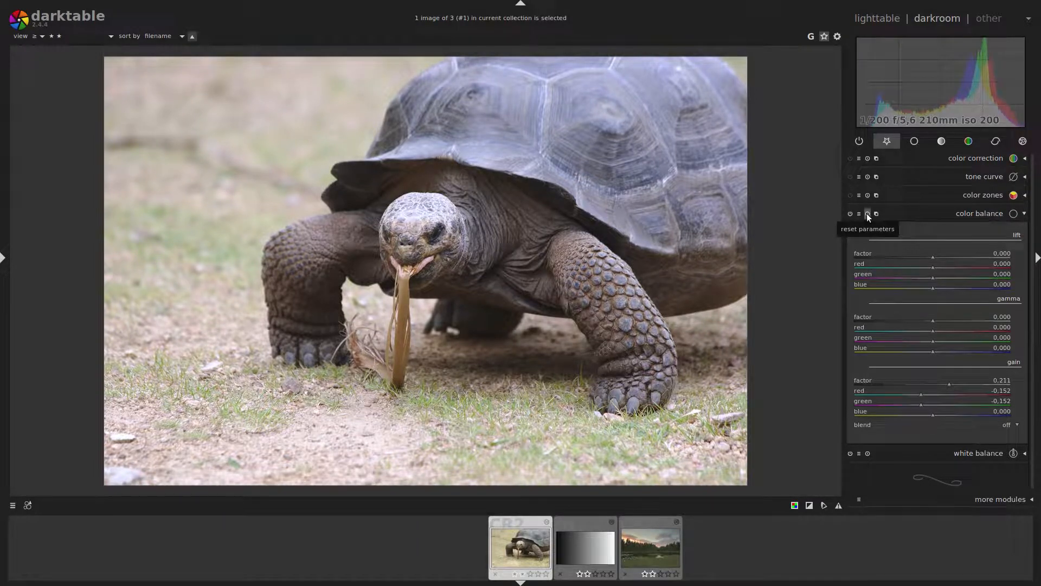
click(867, 215)
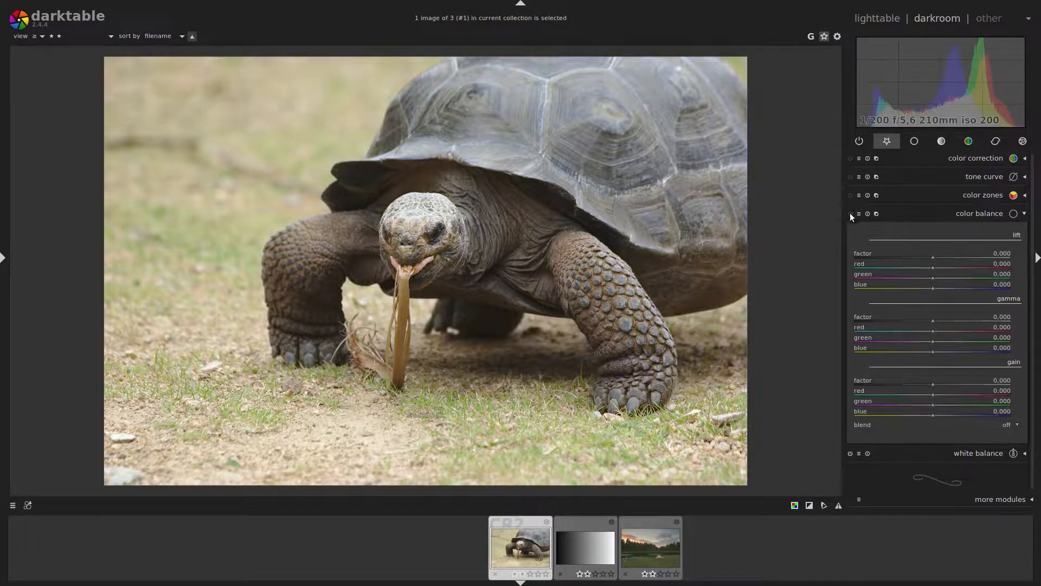
click(981, 195)
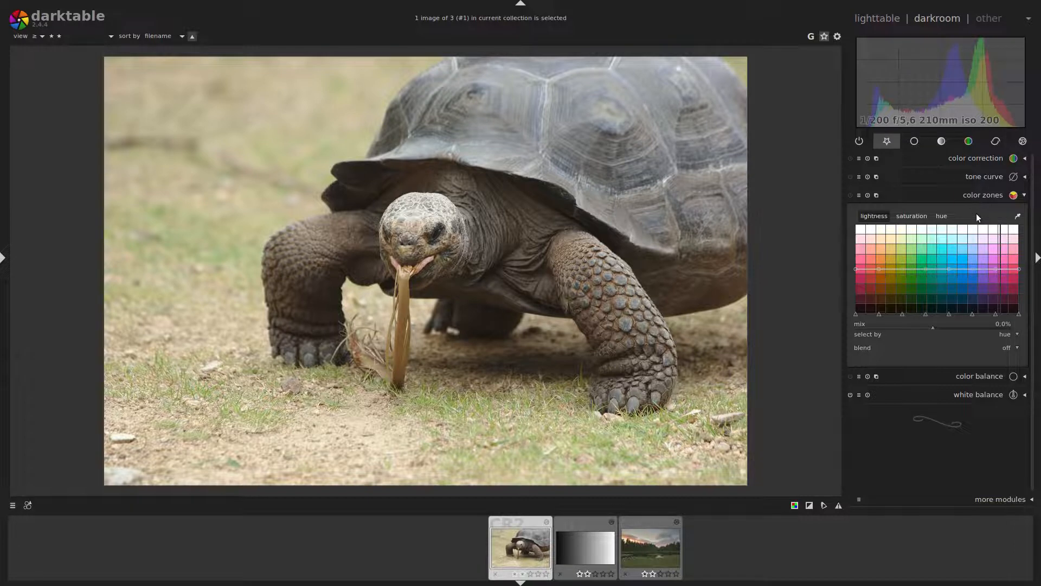
click(977, 177)
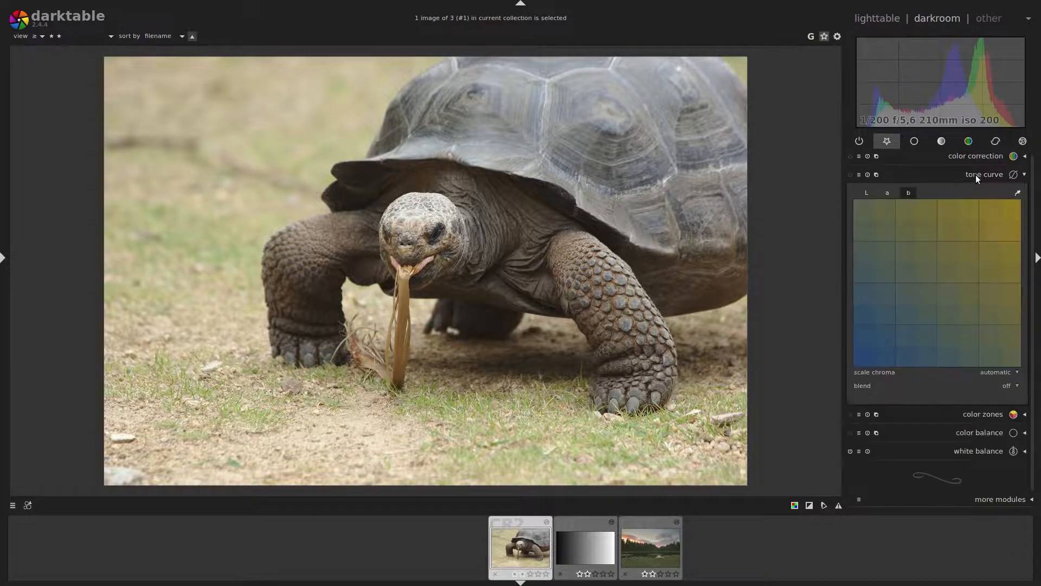
click(972, 175)
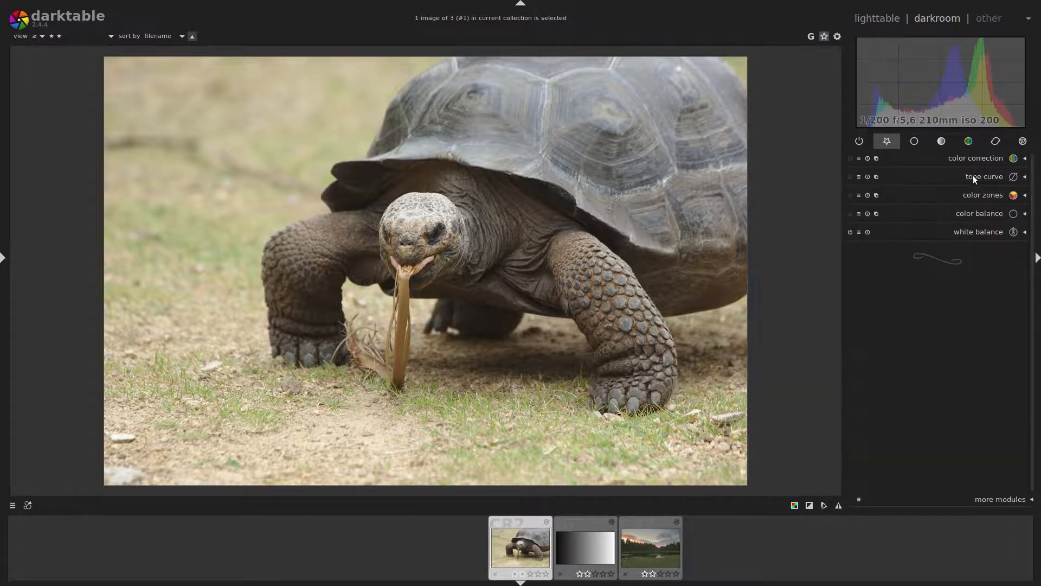
Step: Raise the tortoise photo's saturation to 1,37 in color correction
click(972, 160)
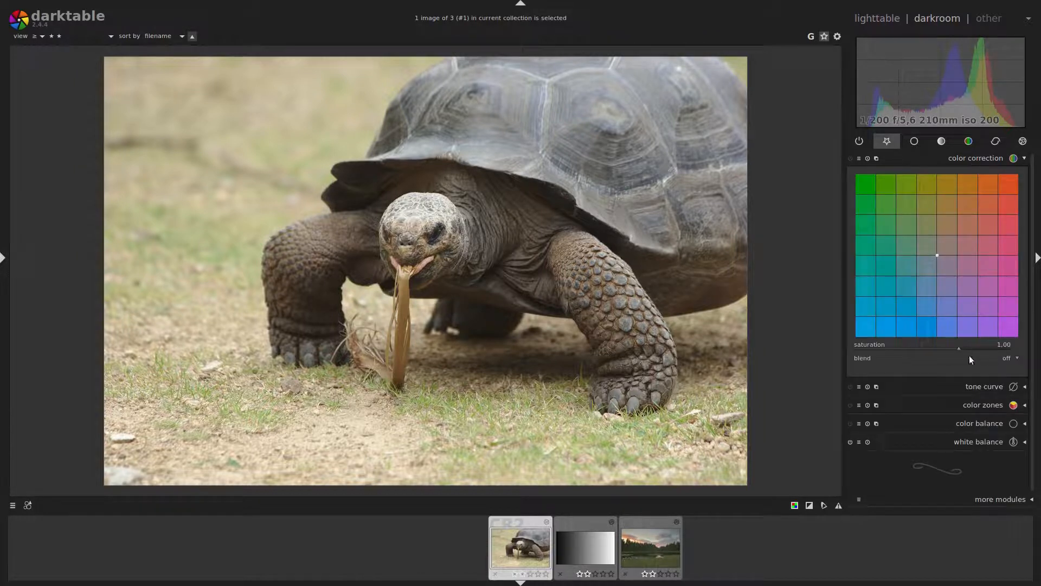
drag(958, 348, 969, 349)
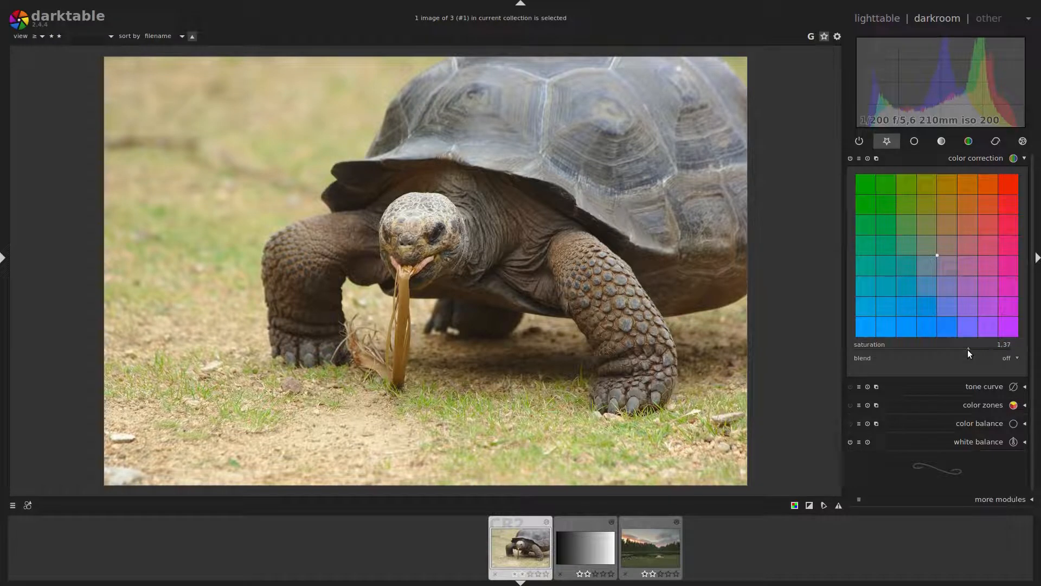
drag(967, 351, 960, 352)
Step: Sample the grass in front of the tortoise with the color picker of color zones
click(975, 405)
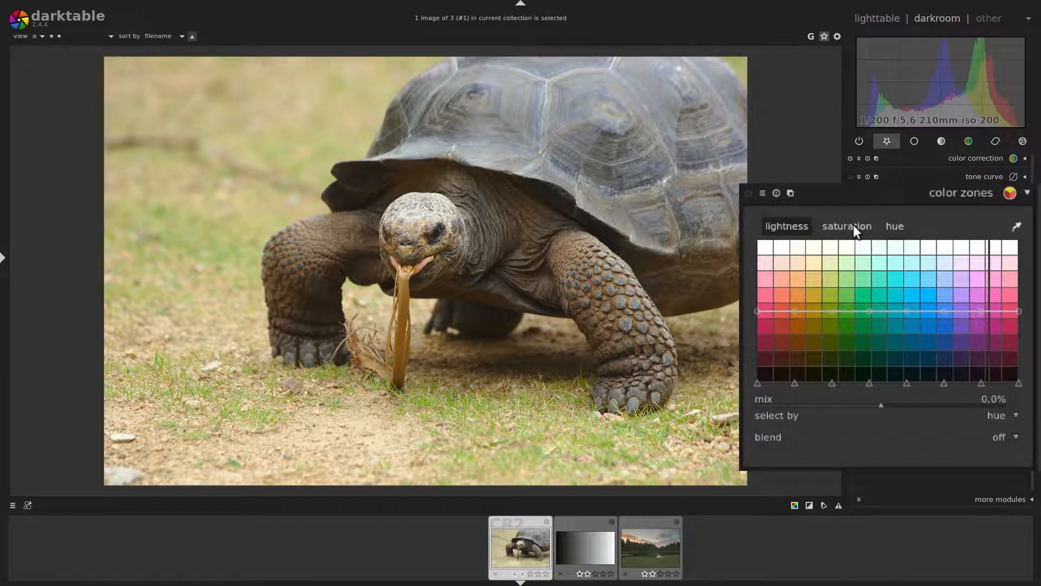
click(1017, 227)
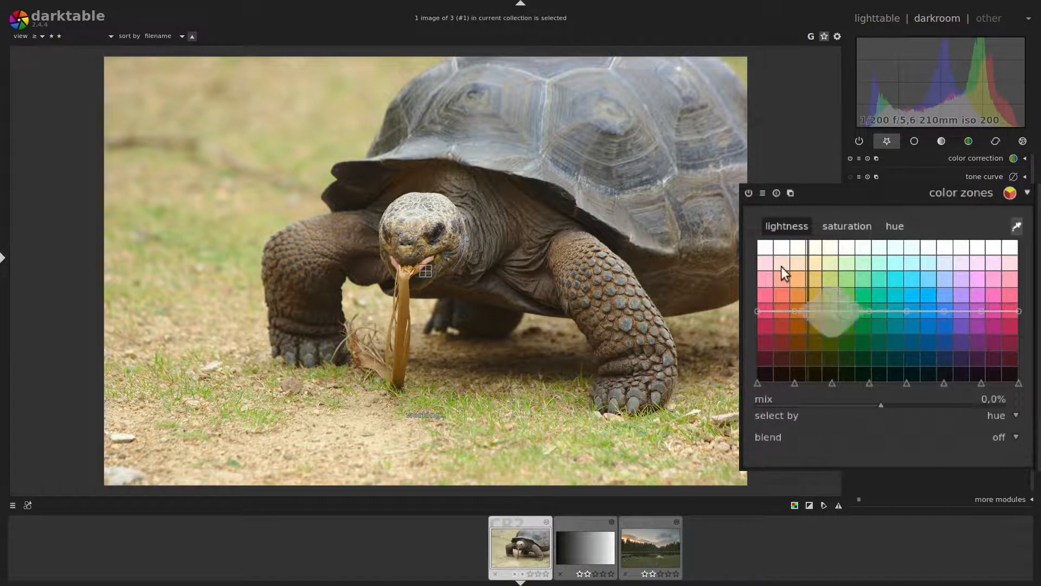
click(477, 408)
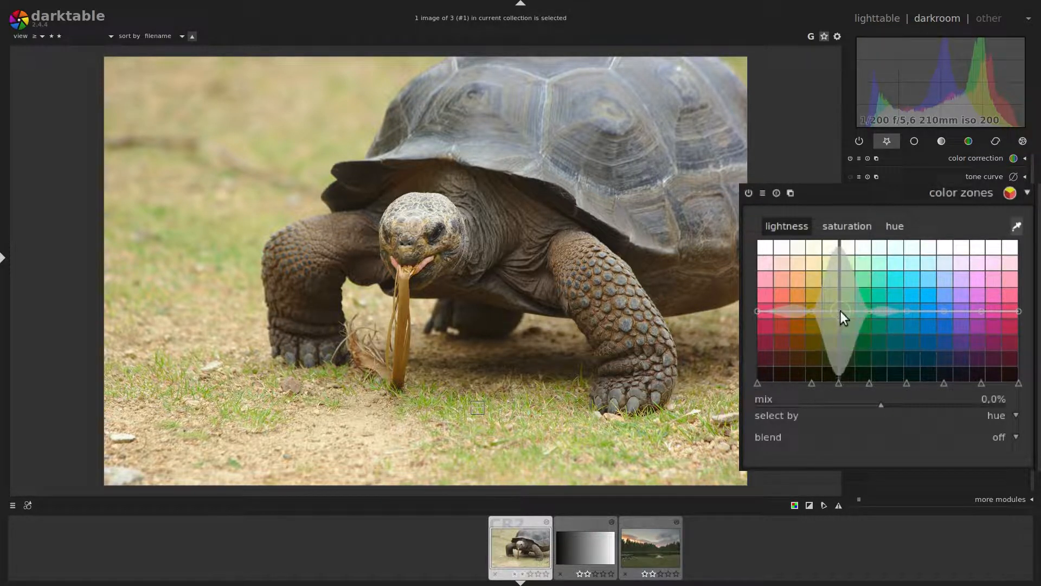
Step: Darken the grass slightly by lowering the color zones lightness curve at the sampled green
drag(838, 311, 839, 316)
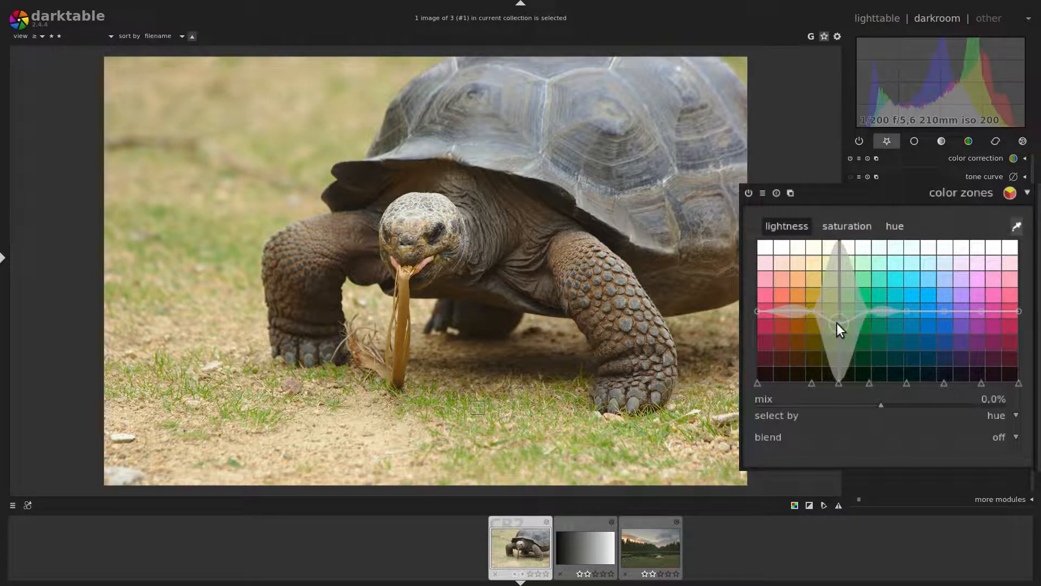
drag(838, 323, 838, 325)
drag(839, 312, 839, 314)
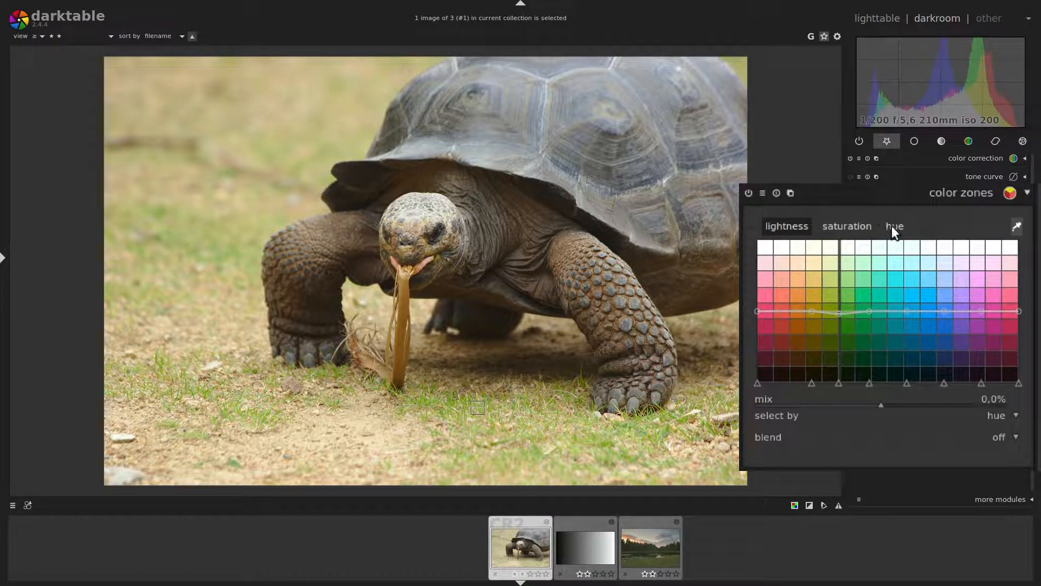
Step: Reset color zones and shift the grass toward yellow by lowering the hue curve at the sampled green, with the neighbouring node moved closer
click(775, 193)
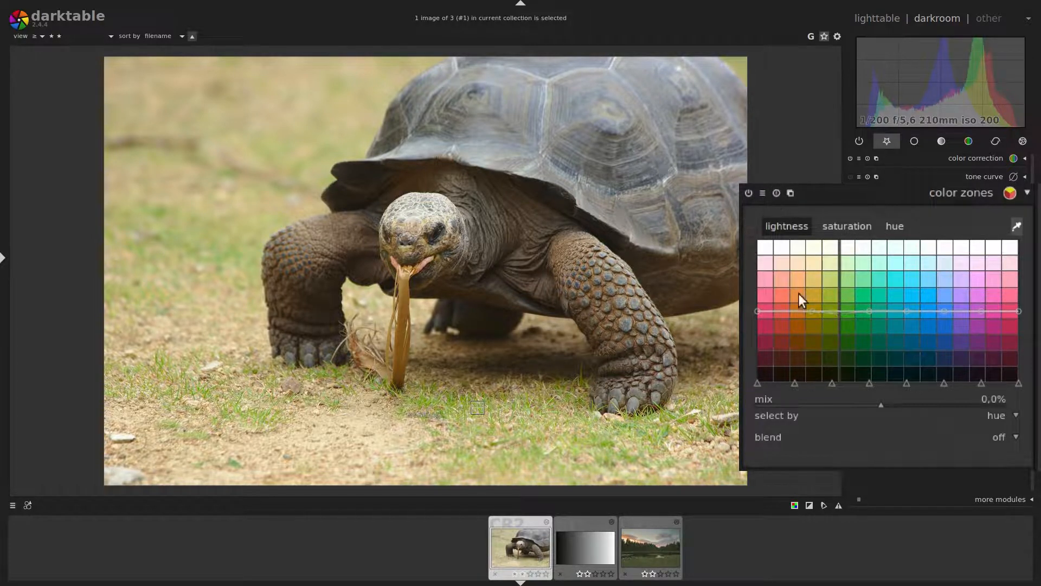
click(895, 225)
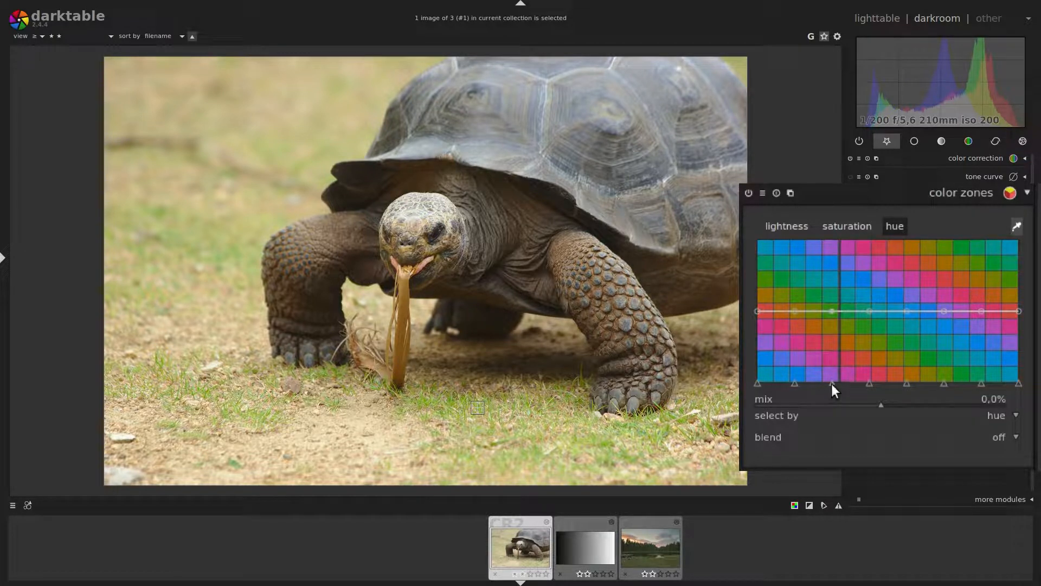
drag(832, 383, 839, 383)
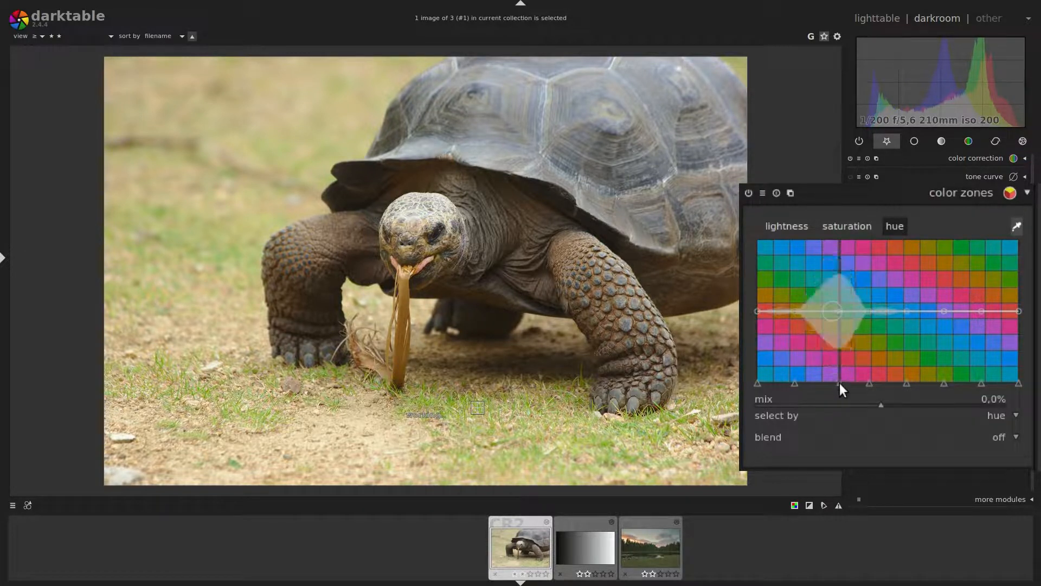
scroll(840, 383, down, 5)
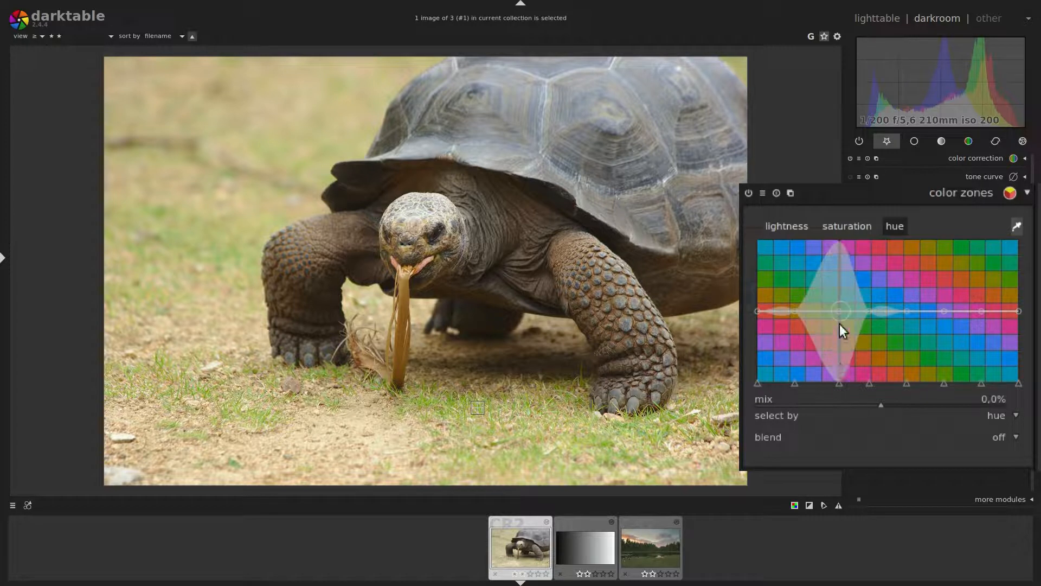
scroll(849, 323, up, 5)
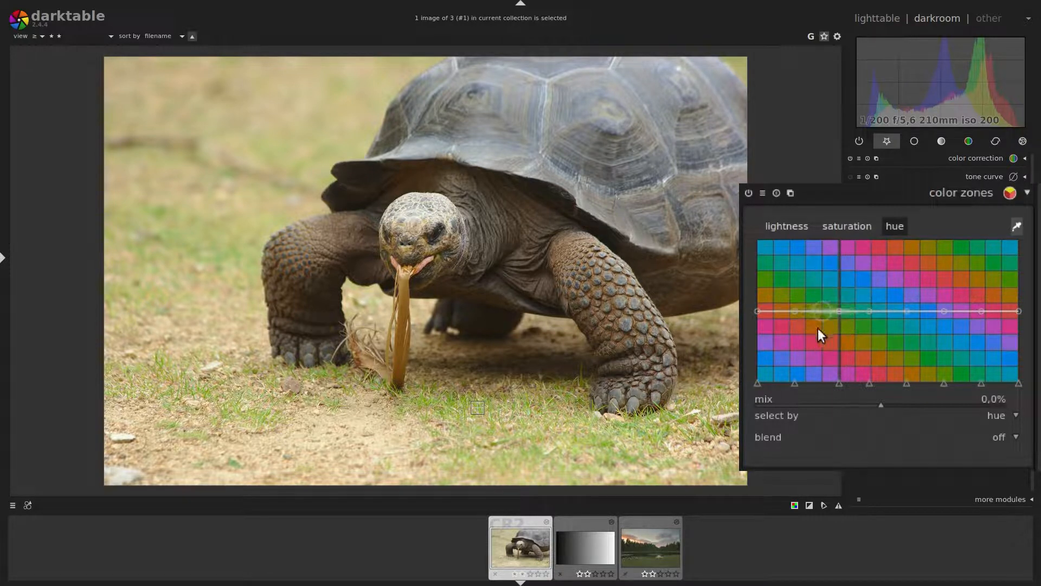
drag(793, 382, 814, 381)
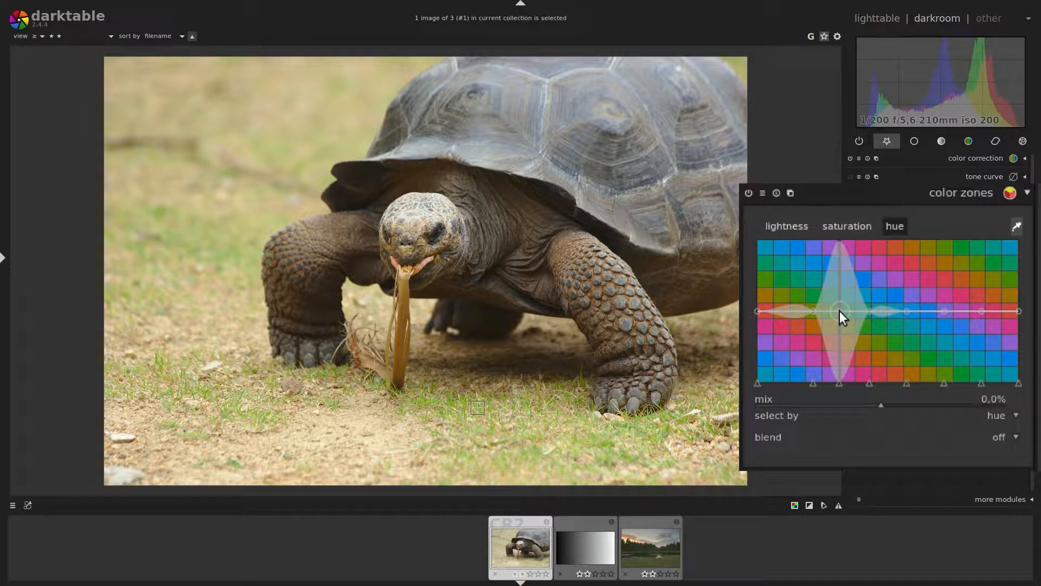
drag(839, 311, 840, 325)
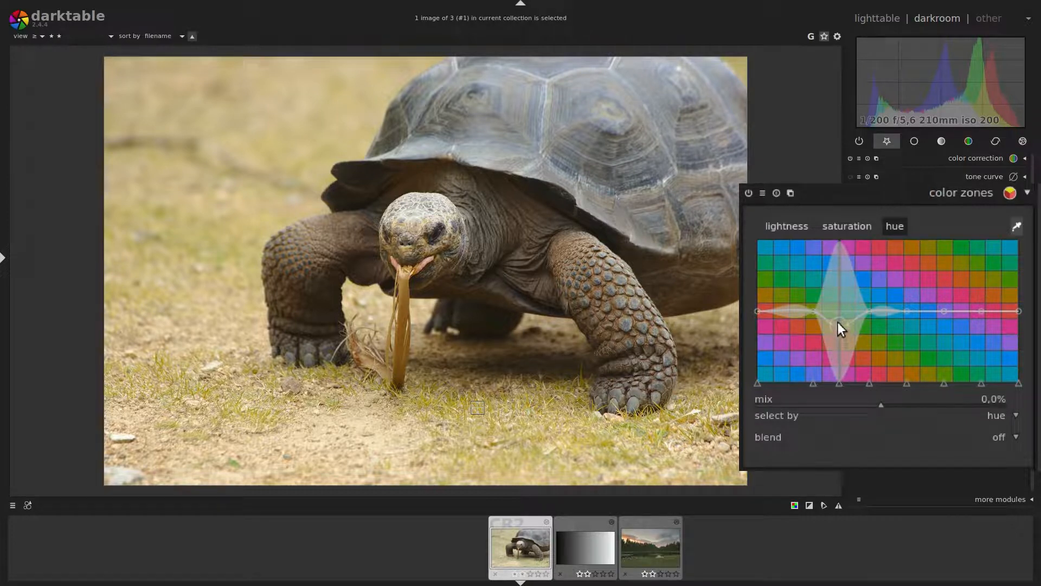
Step: Desaturate the grass by lowering the color zones saturation curve at the sampled green, and reset the module
click(847, 226)
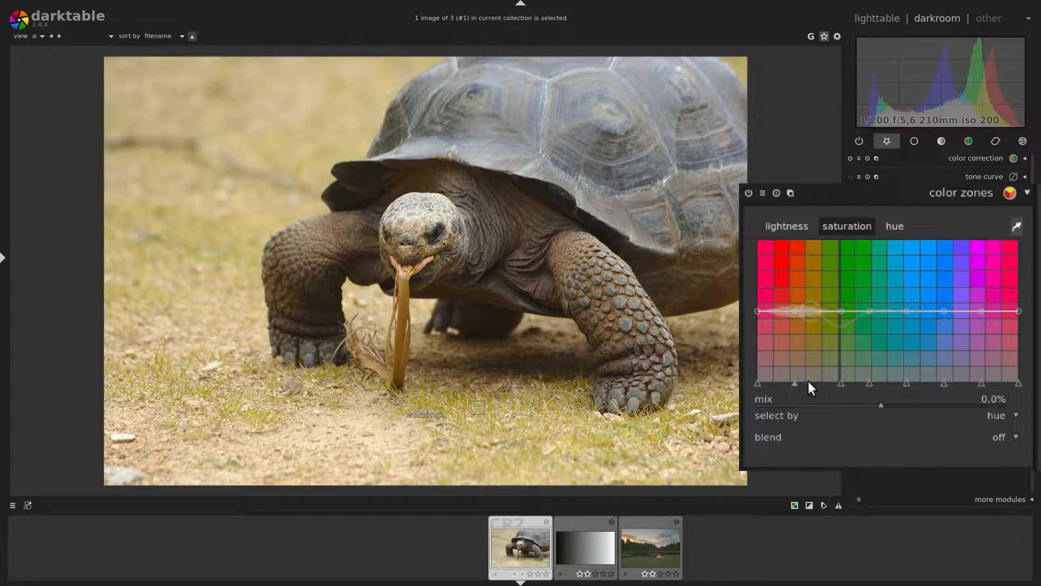
drag(804, 383, 812, 379)
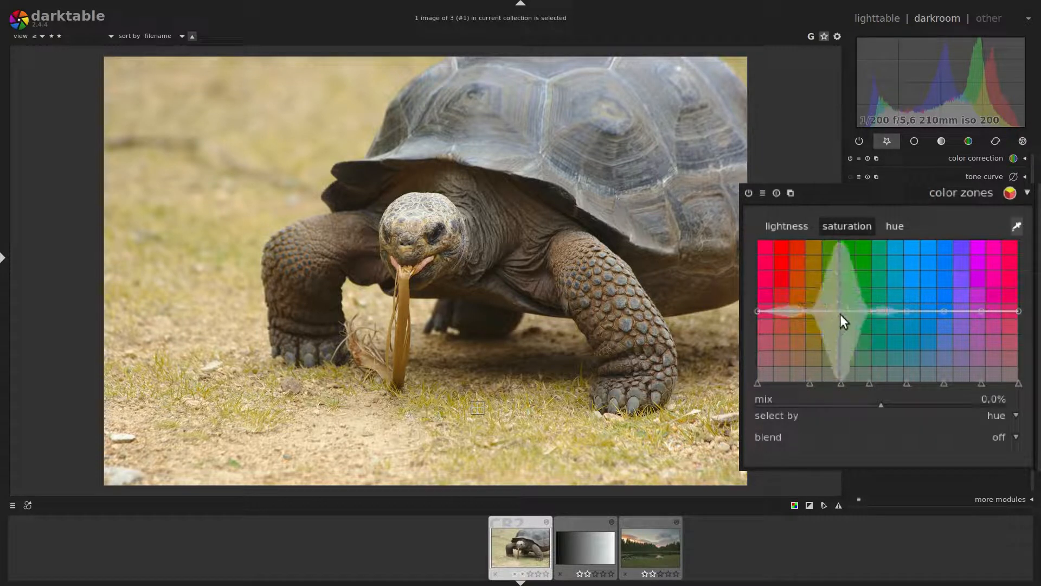
drag(841, 310, 837, 327)
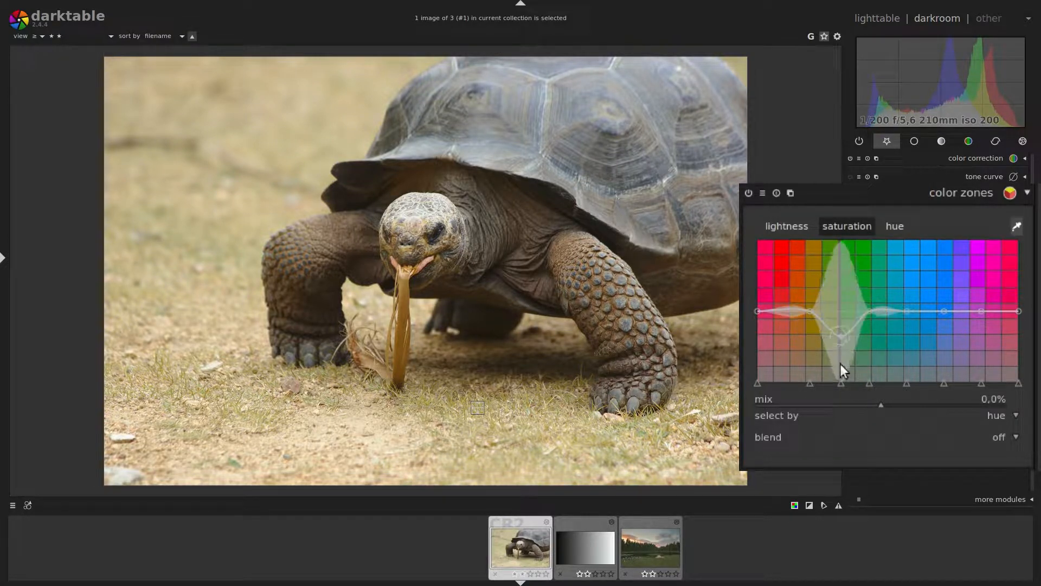
click(776, 193)
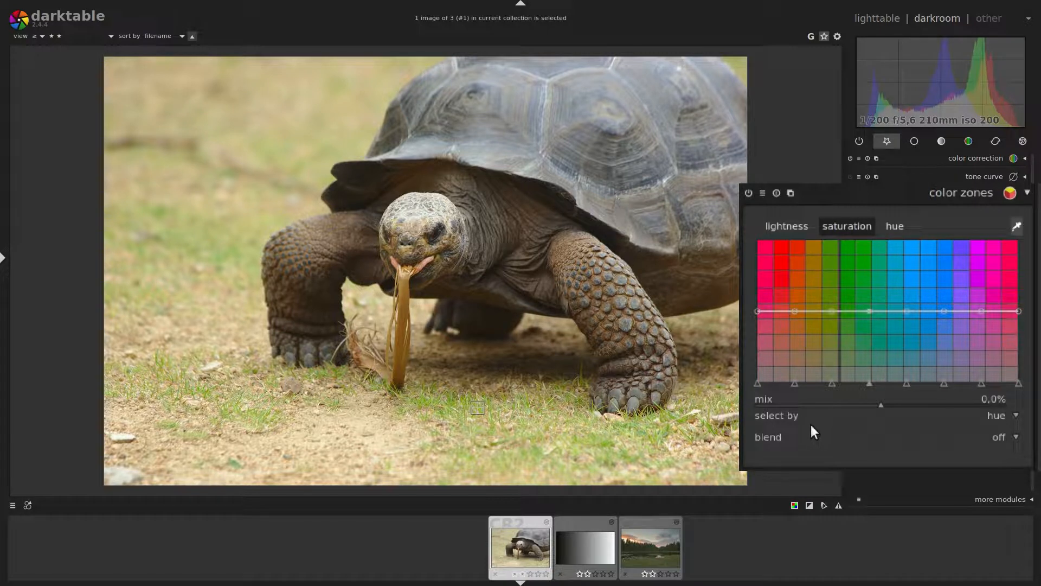
Step: Set color zones to select by saturation and try raising and lowering the hue curve at the low-saturation node near the sample
click(988, 419)
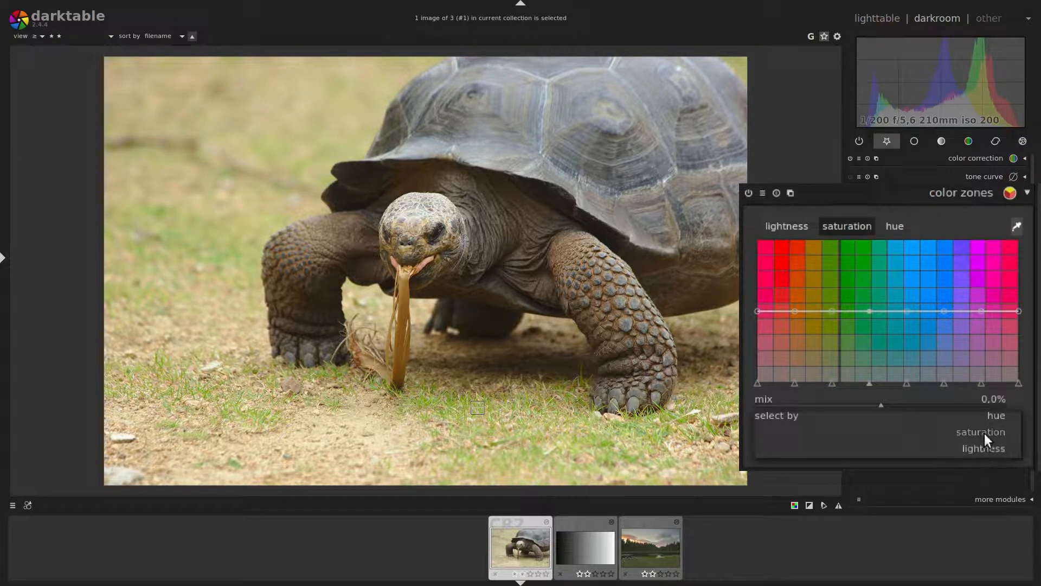
click(984, 434)
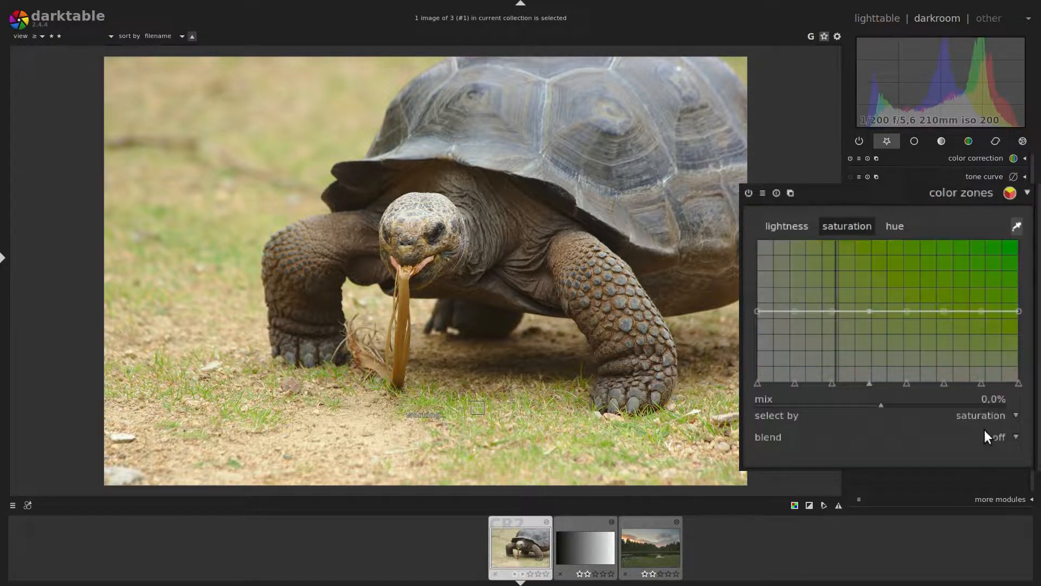
click(895, 223)
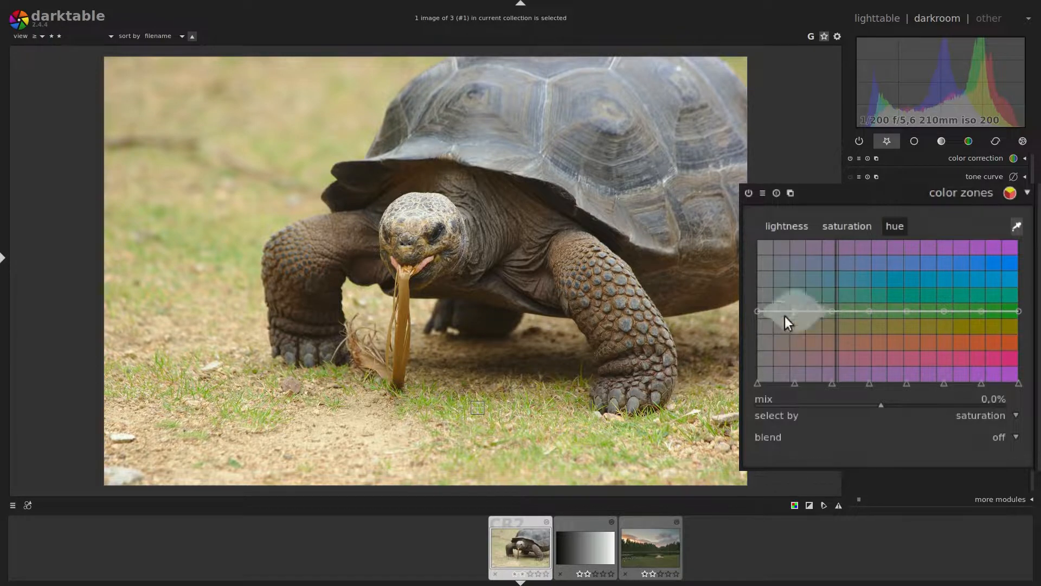
drag(831, 310, 830, 292)
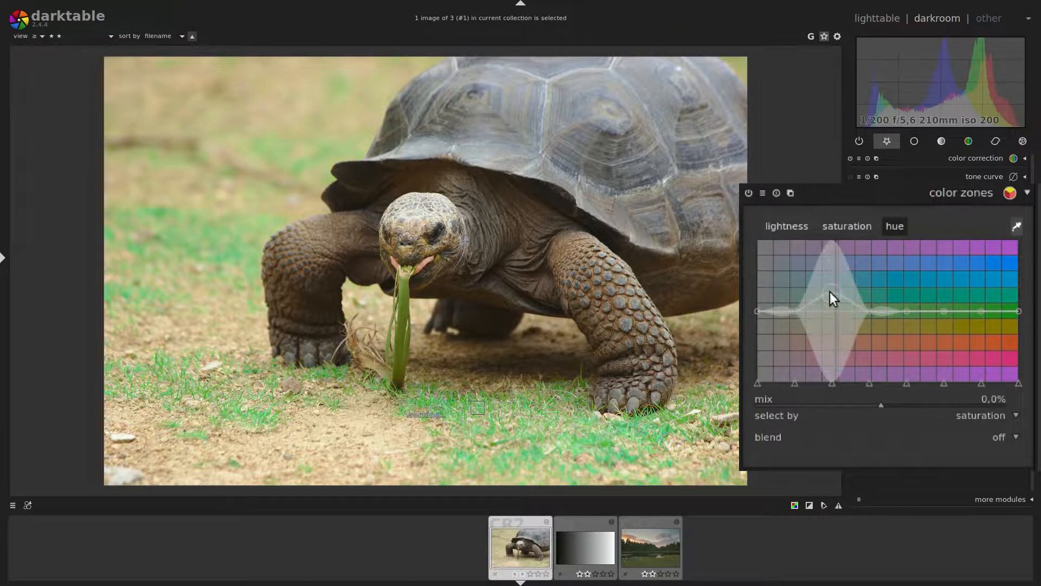
mouse_move(825, 315)
mouse_down()
mouse_move(822, 361)
mouse_move(831, 307)
mouse_up()
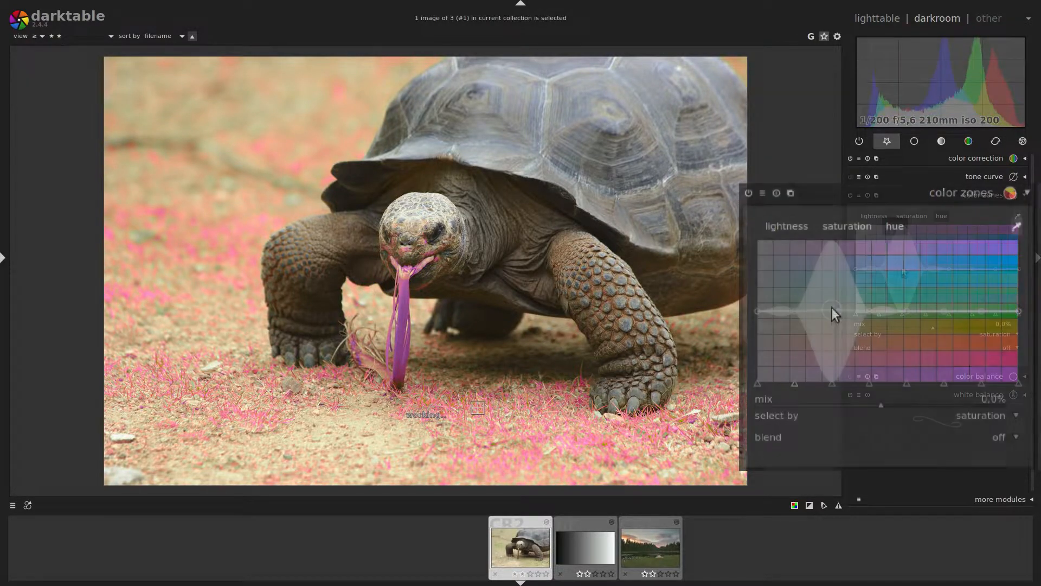
Step: Try darkening the shadows and lifting the highlights on the tone curve's L channel, and reset the curve
click(983, 177)
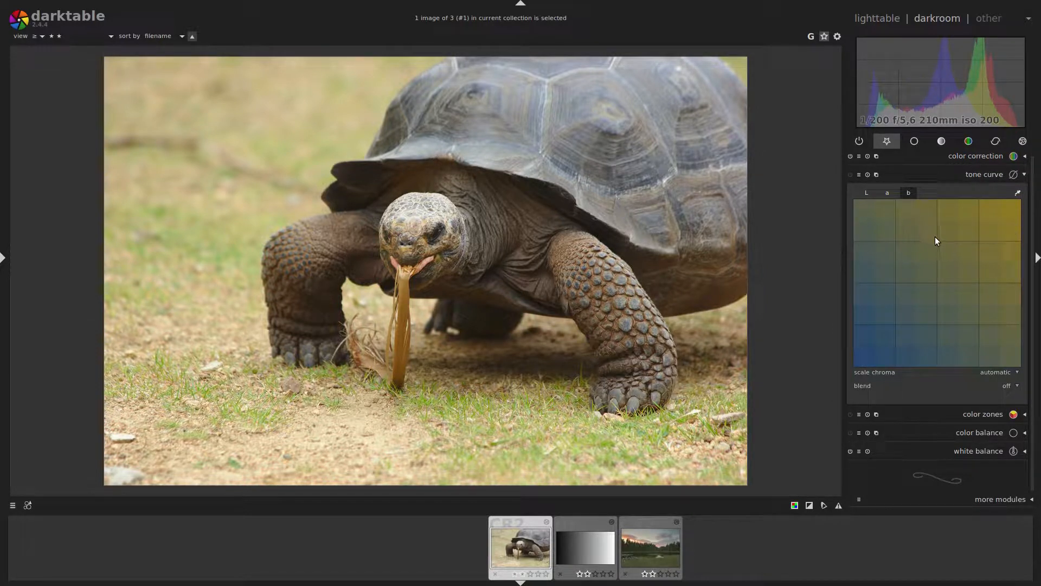
click(867, 193)
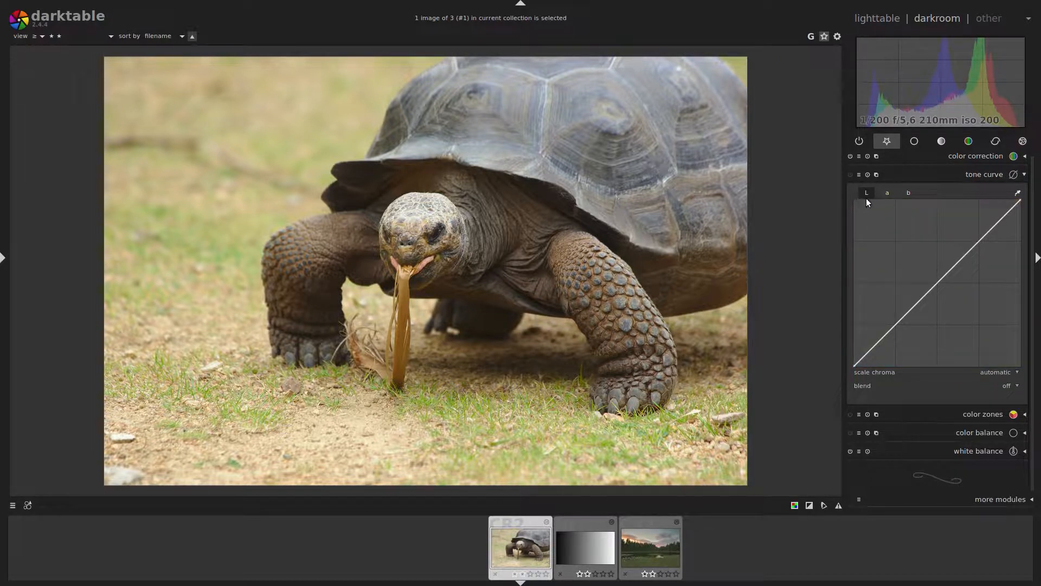
drag(935, 284, 900, 328)
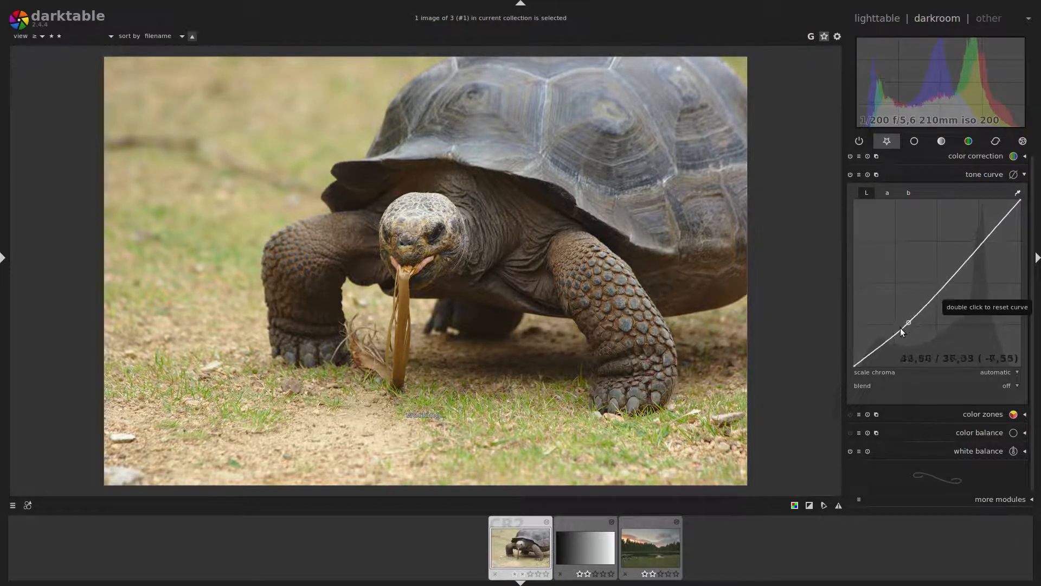
mouse_move(971, 253)
mouse_down()
mouse_move(969, 237)
mouse_move(970, 245)
mouse_up()
double_click(971, 245)
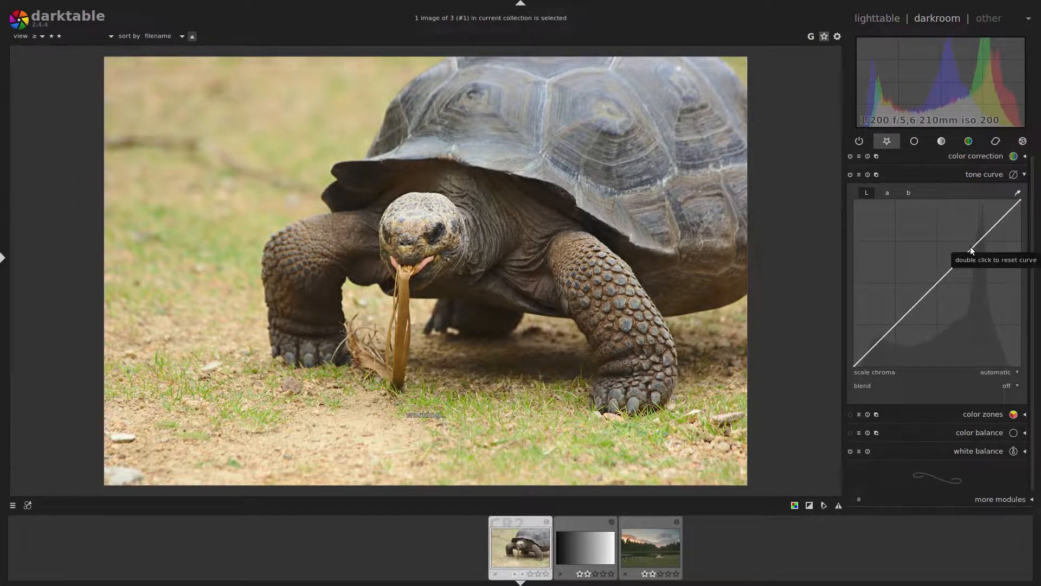
Step: View the tone curve's a and b channels, and switch scale chroma to manual on the a channel
click(887, 193)
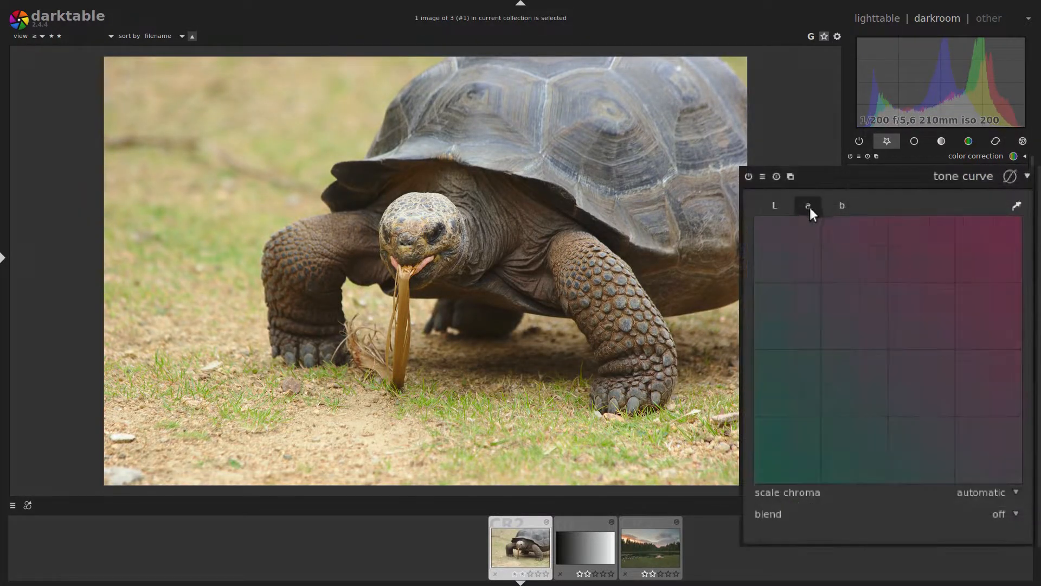
click(840, 203)
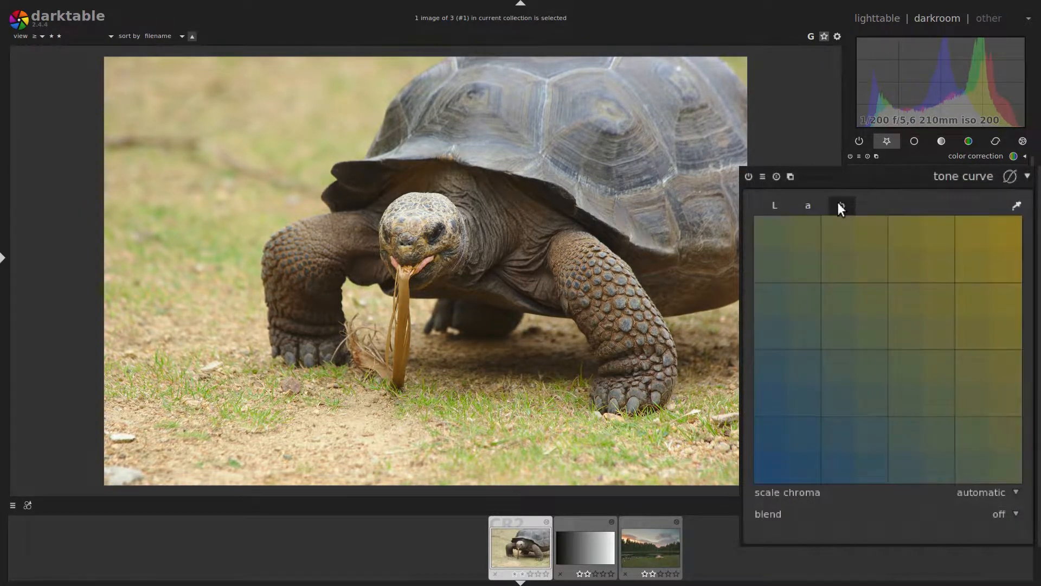
click(807, 208)
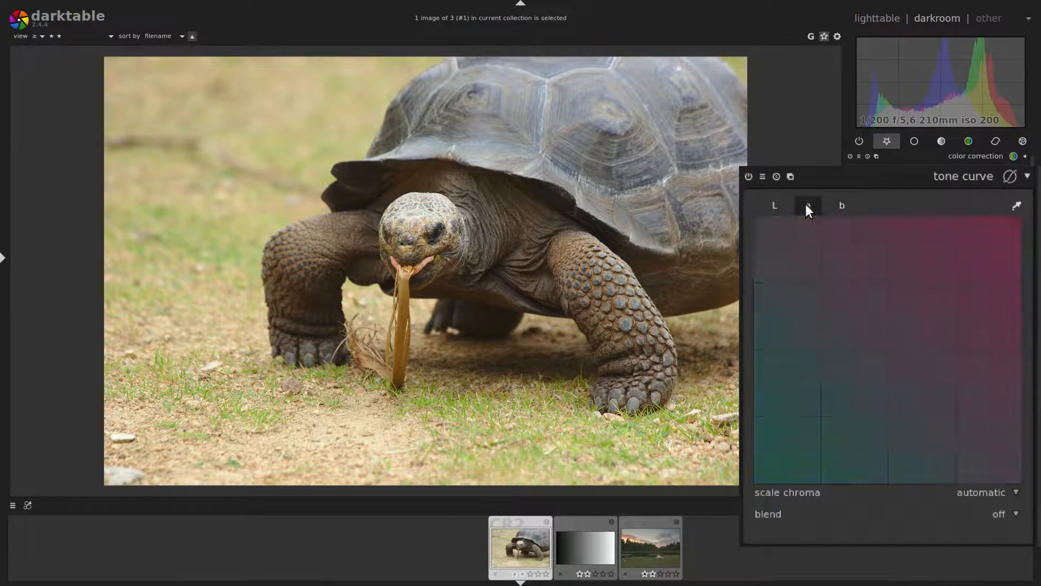
click(861, 343)
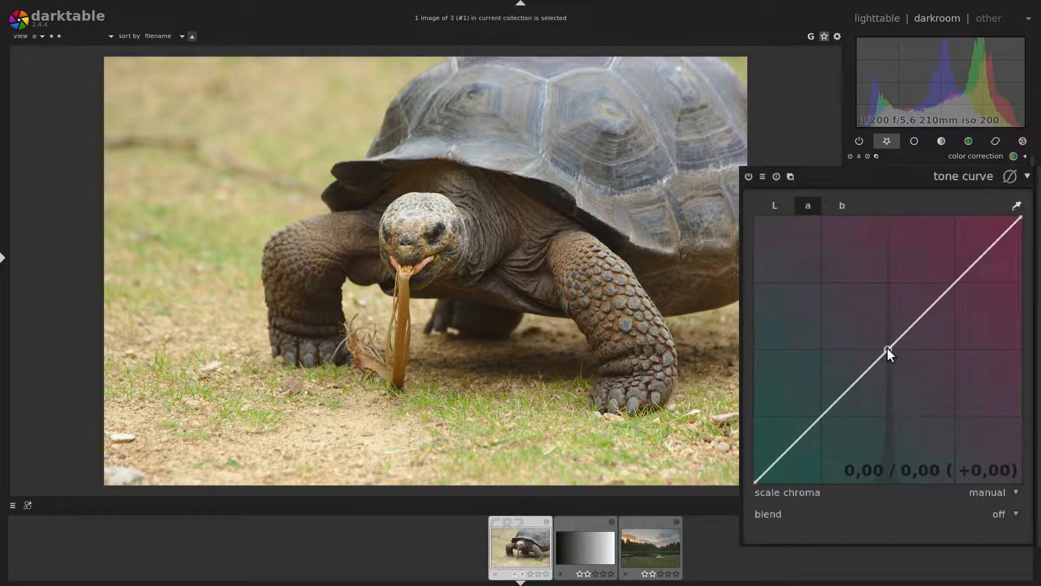
Step: Try shifting the a curve's midpoint toward magenta and toward green, and reset the curve
drag(888, 347, 886, 336)
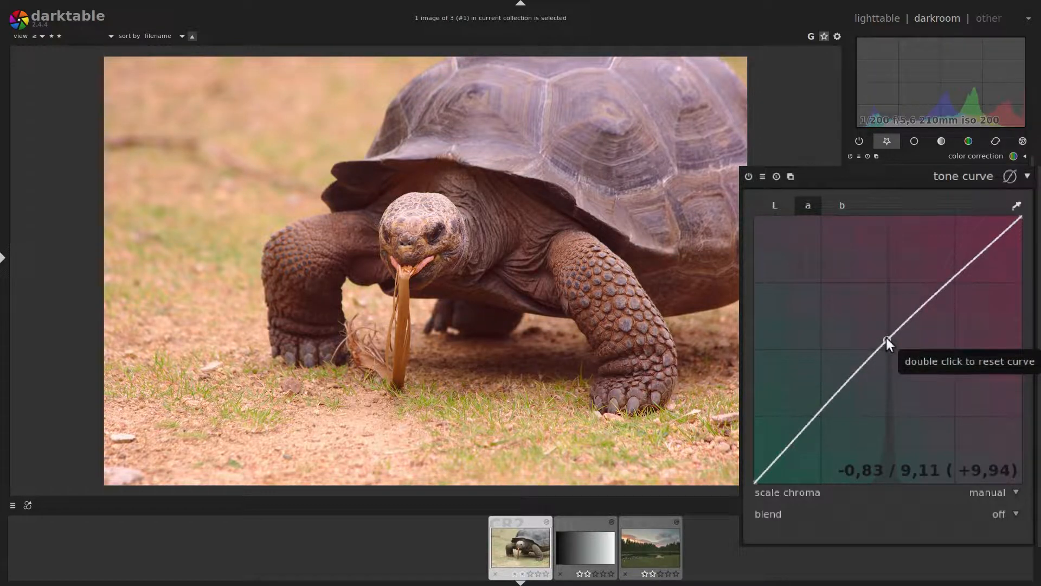
drag(887, 337, 887, 366)
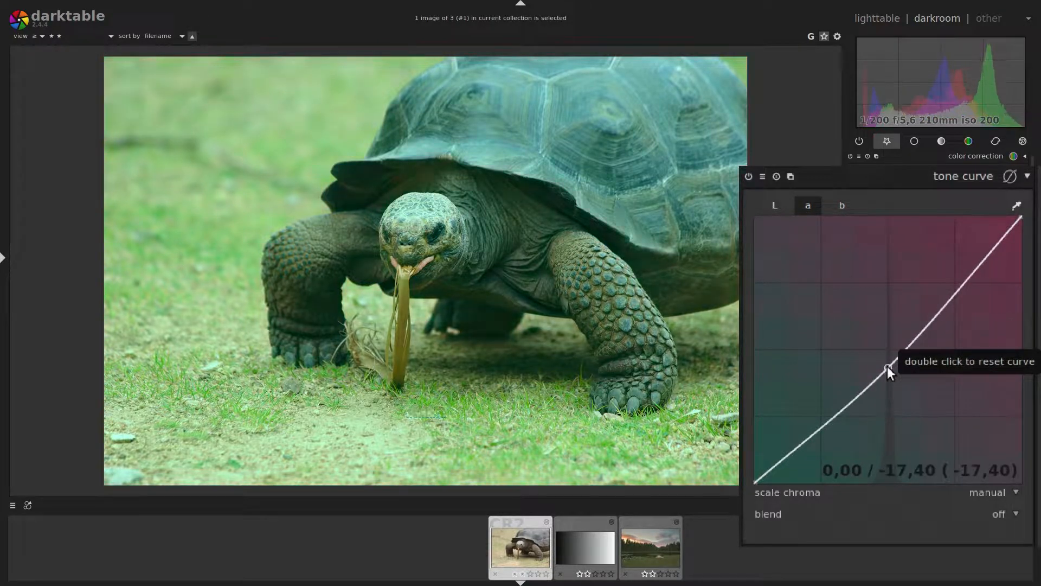
double_click(887, 366)
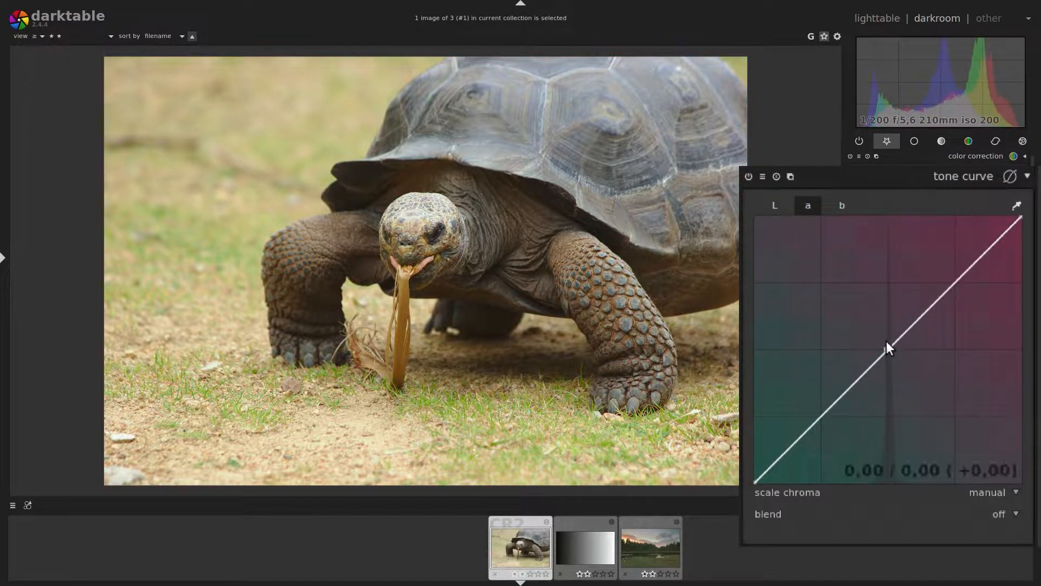
Step: Raise the midpoint of the tone curve's b channel by about 0,83 and collapse the tone curve module
click(842, 205)
mouse_move(887, 353)
mouse_down()
mouse_move(887, 330)
mouse_move(887, 363)
mouse_move(889, 347)
mouse_up()
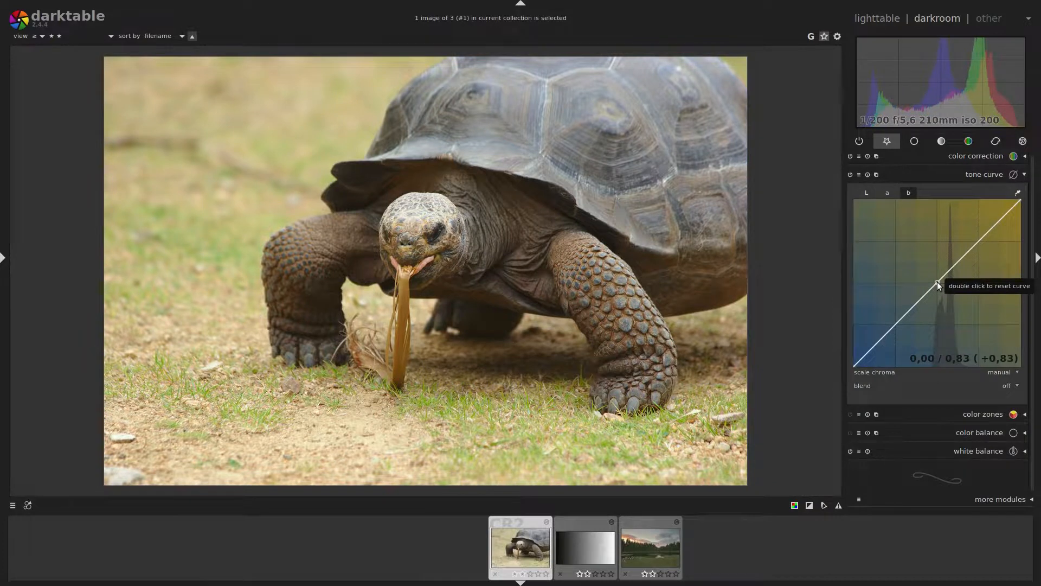
click(980, 174)
Step: Warm the tortoise photo's highlights by moving the color correction highlight point toward orange
click(981, 159)
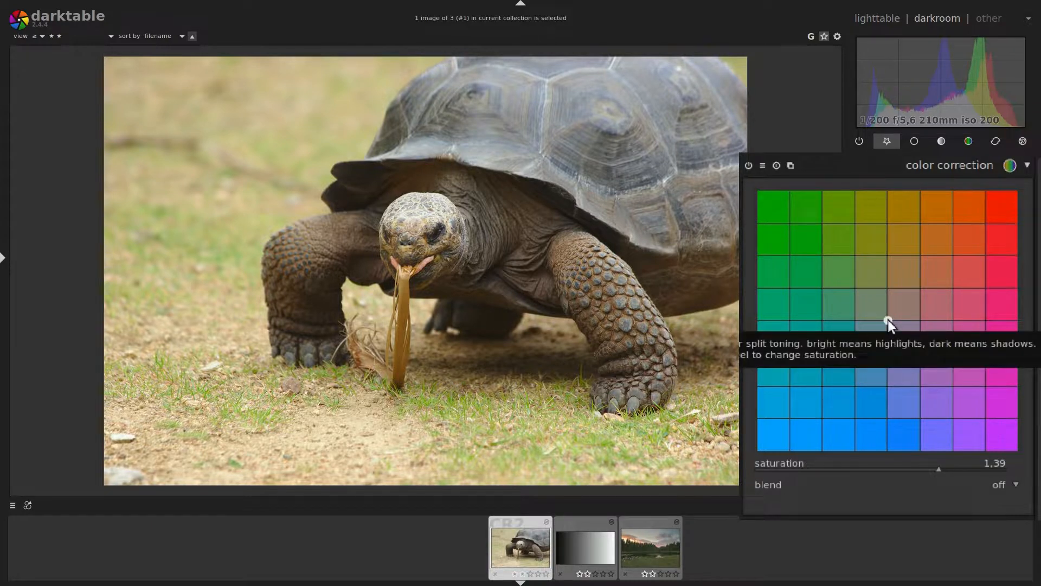
drag(887, 320, 906, 301)
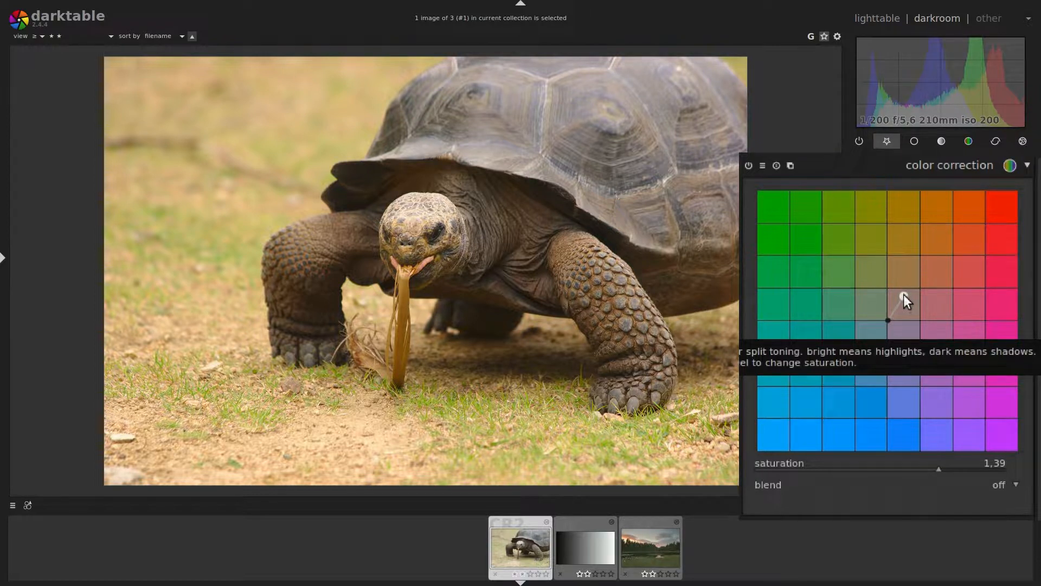
drag(903, 294, 908, 291)
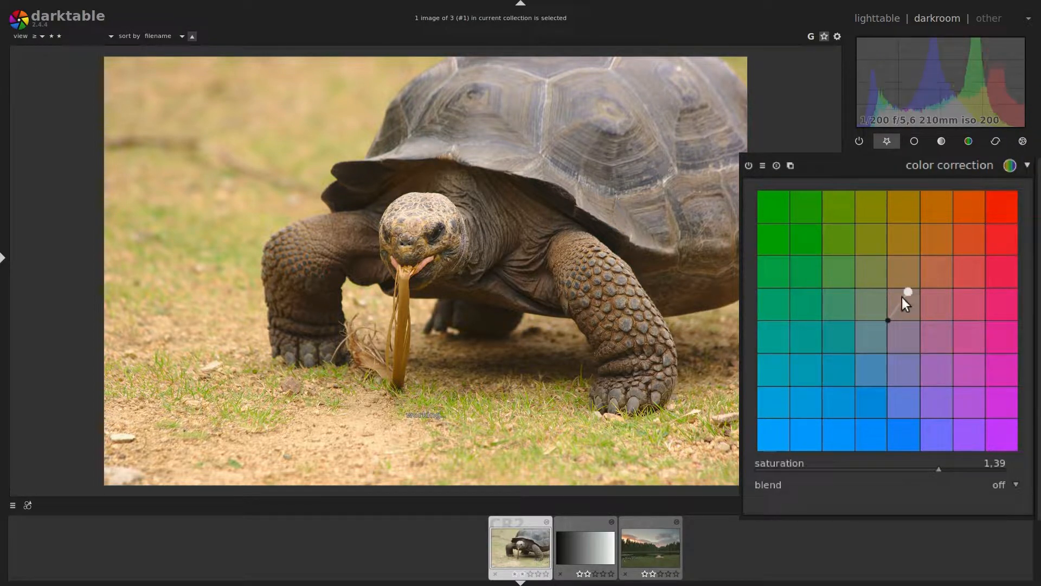
Step: Push the gray gradient's highlights toward orange-red in color correction, with the histogram switched to the waveform display
click(583, 549)
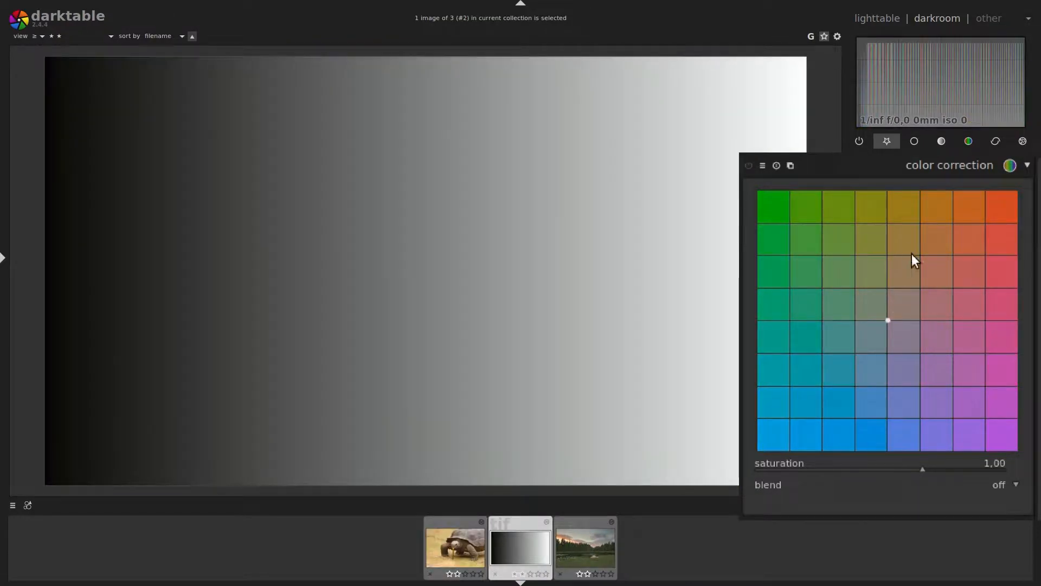
drag(887, 319, 926, 269)
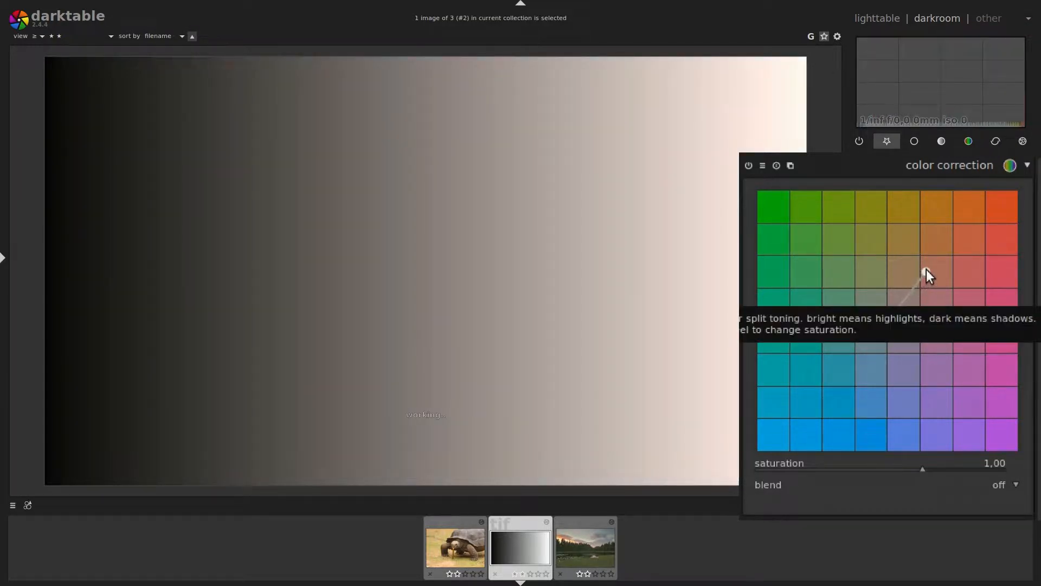
click(983, 44)
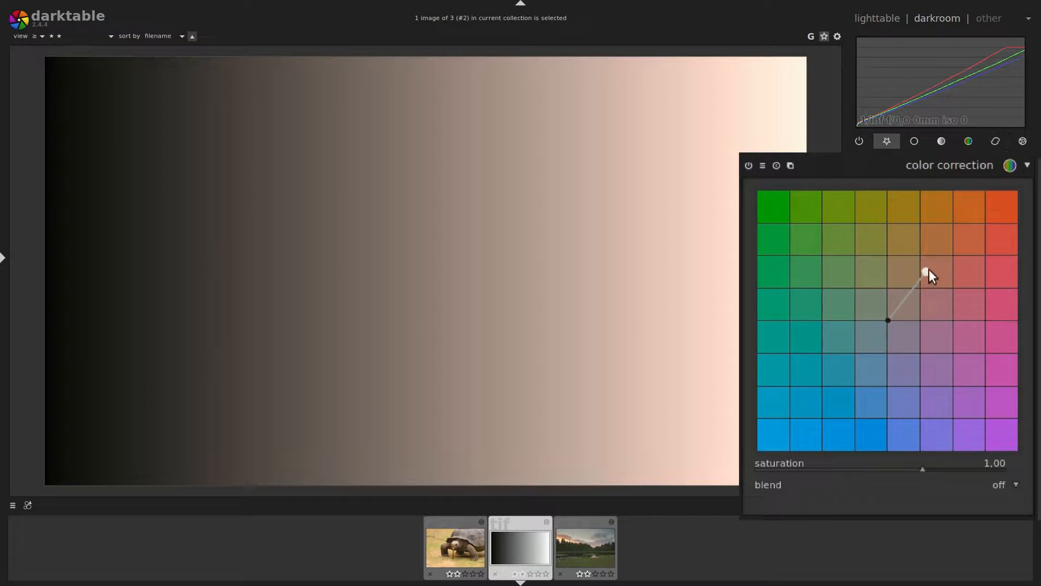
drag(925, 270, 961, 256)
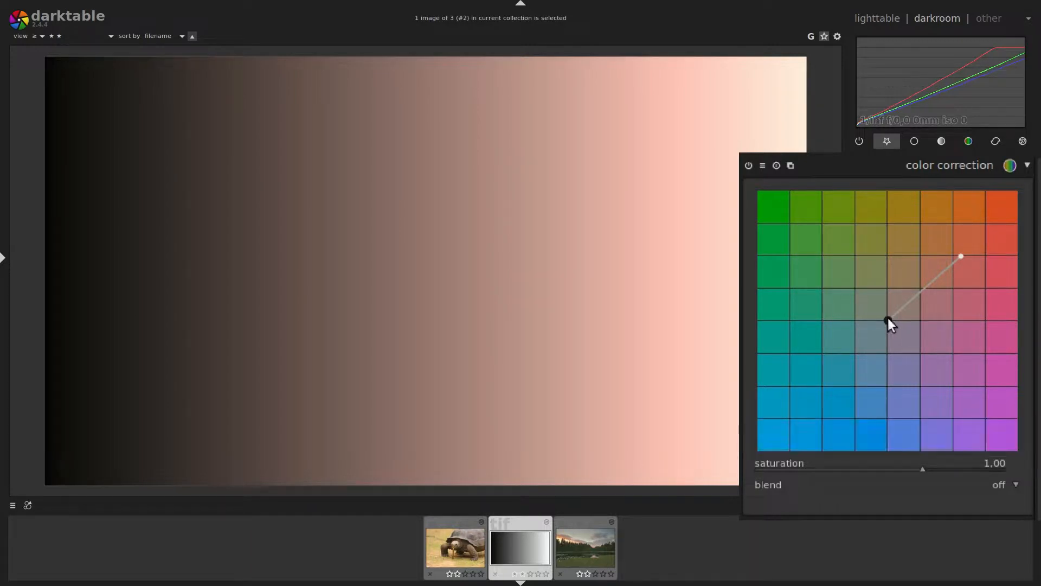
Step: Try blue shadows with orange and with blue highlights on the gray gradient, and reset the color correction module
drag(878, 326, 840, 381)
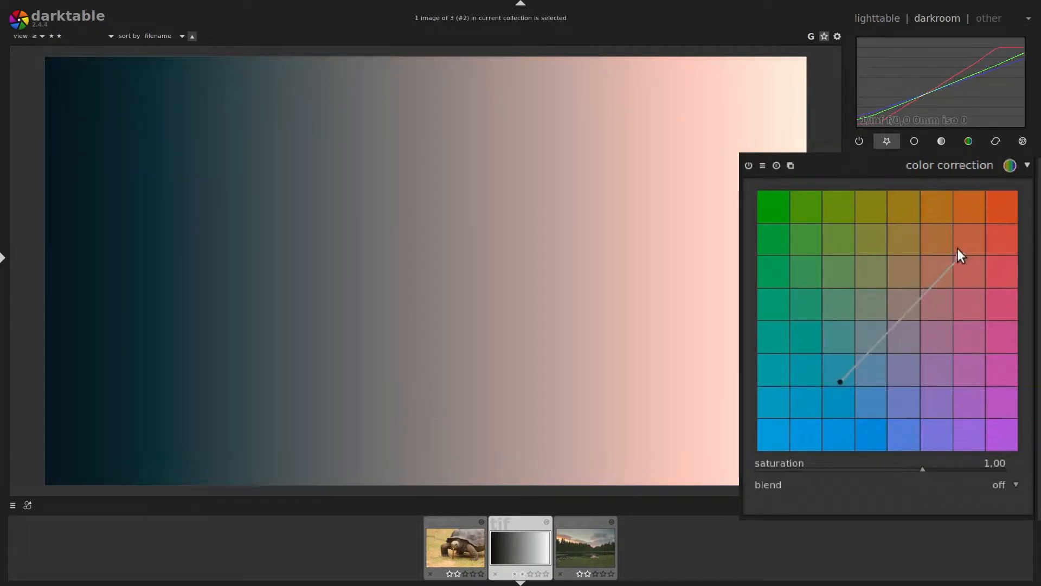
drag(962, 256, 936, 252)
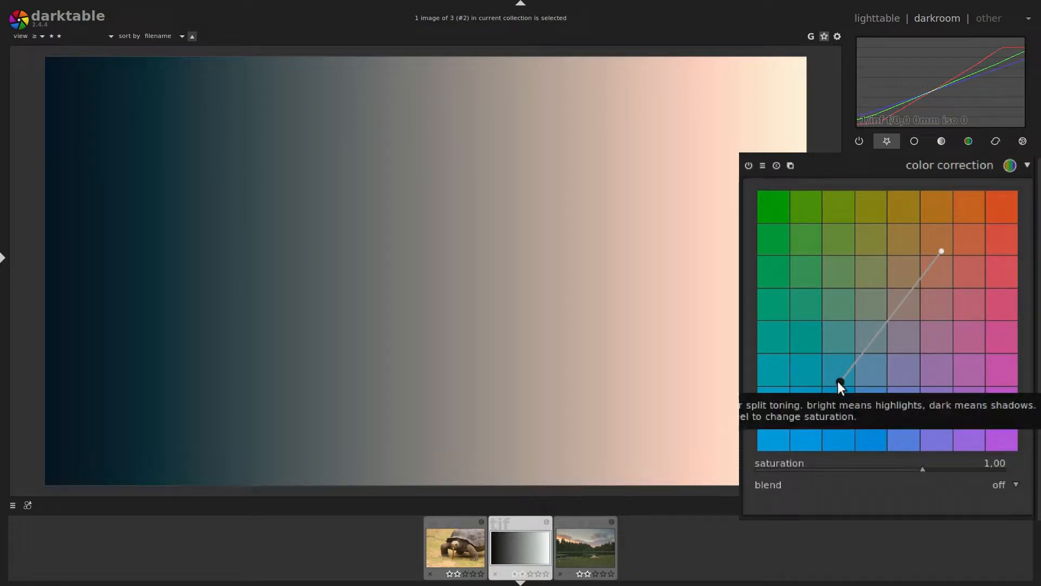
drag(942, 251, 865, 382)
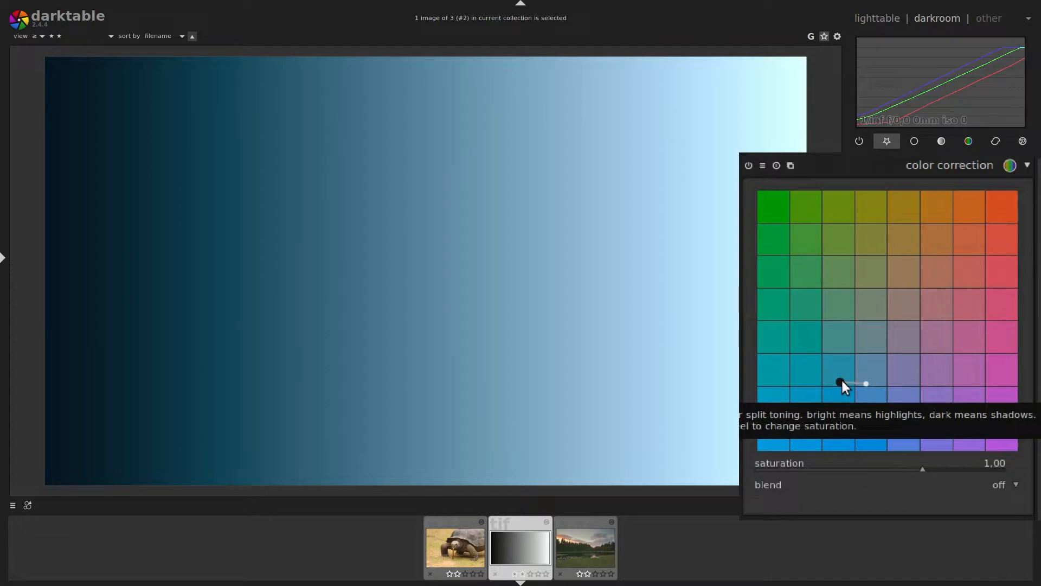
drag(867, 381, 895, 320)
click(776, 165)
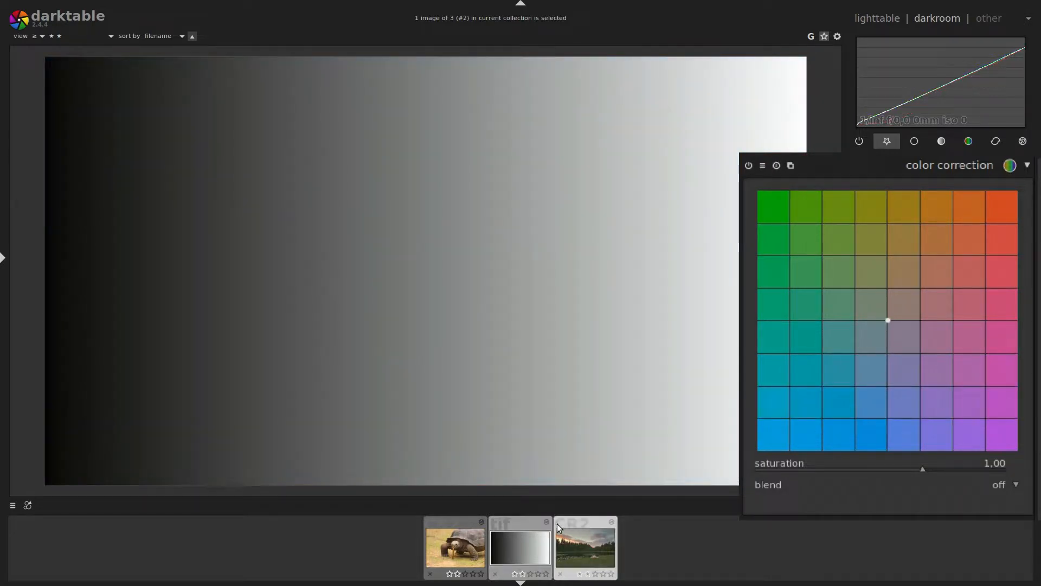
Step: Open the tortoise photo and split tone it with more orange highlights and blue shadows in color correction
click(461, 551)
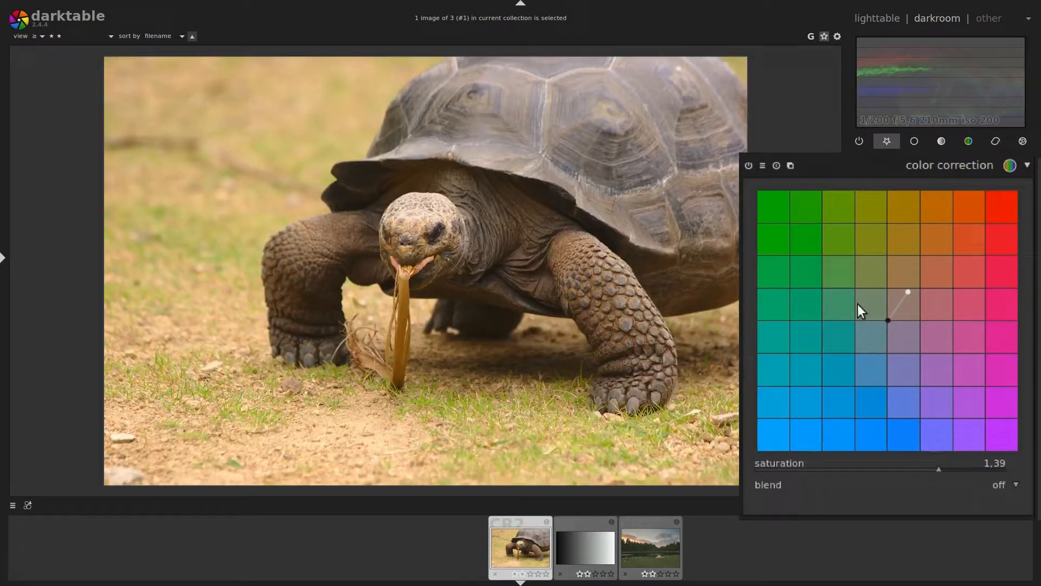
drag(907, 288, 910, 289)
drag(887, 315, 858, 354)
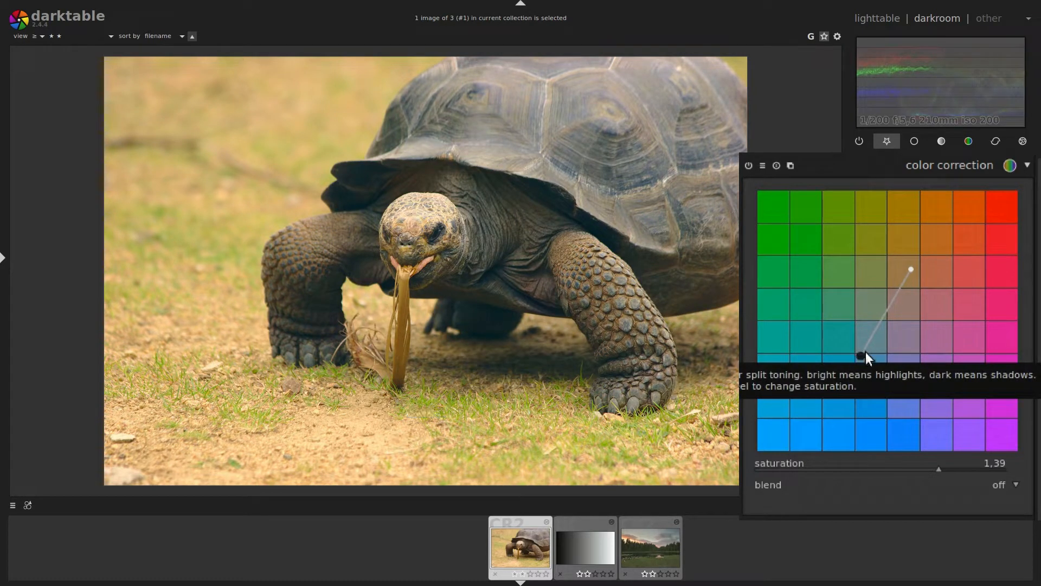
Step: Try shifting the tortoise photo's highlights toward blue, and reset both the highlight and shadow points to neutral
drag(910, 268, 895, 353)
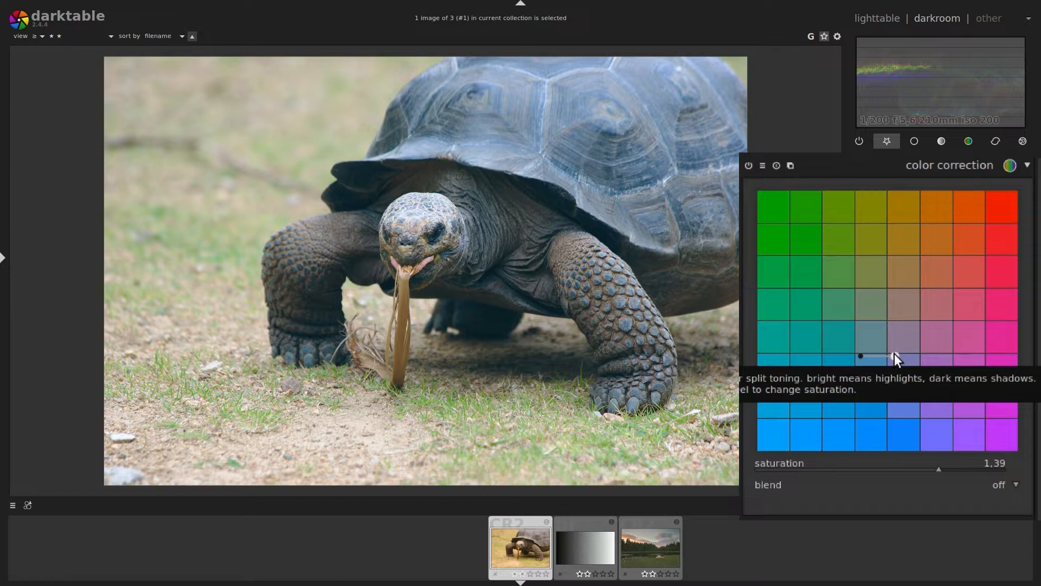
double_click(894, 354)
double_click(859, 356)
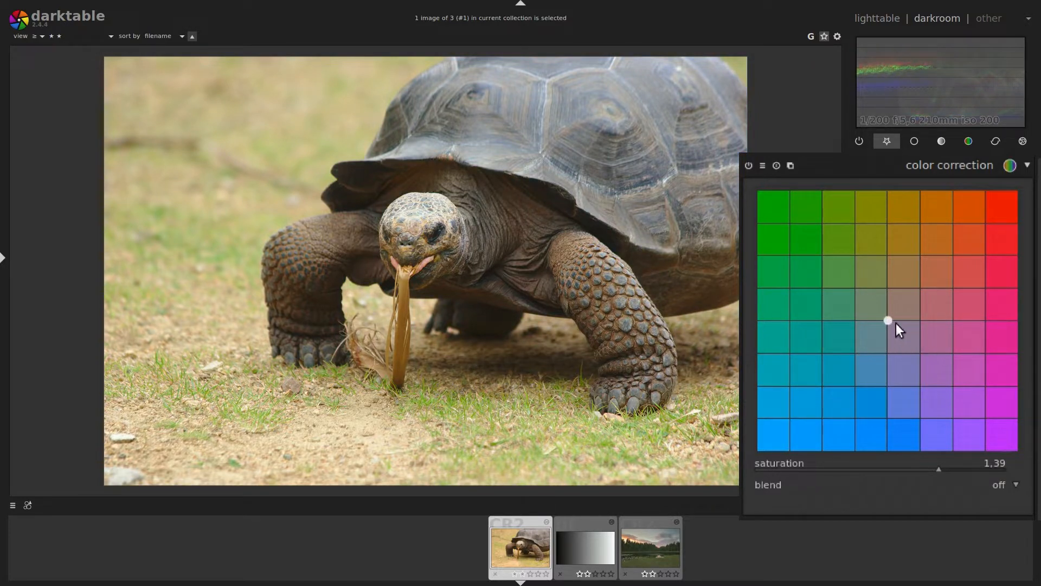
Step: Apply a subtle split tone to the tortoise photo with slightly orange highlights and slightly blue shadows
drag(887, 320, 891, 321)
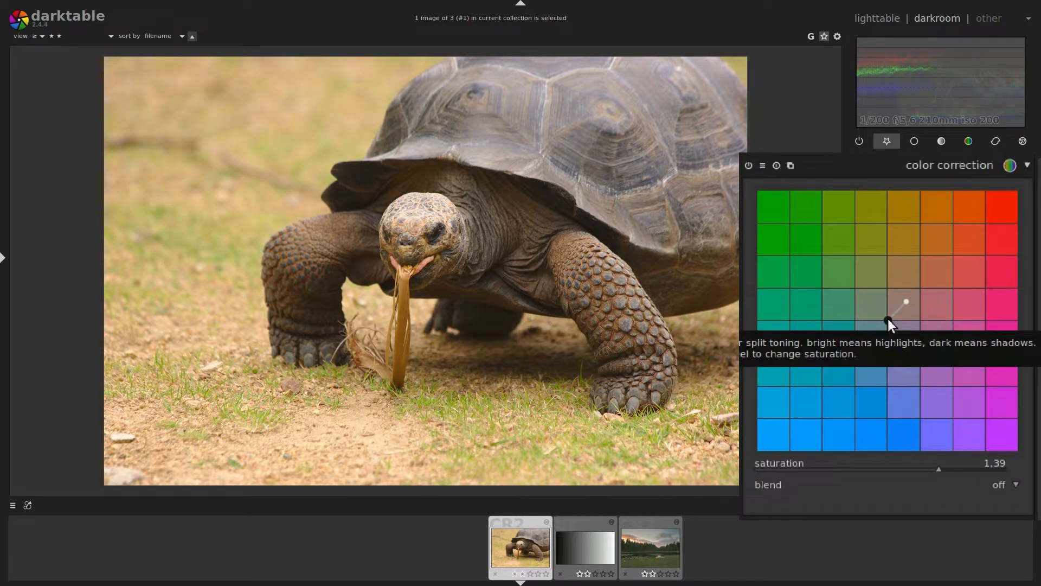
drag(887, 319, 871, 334)
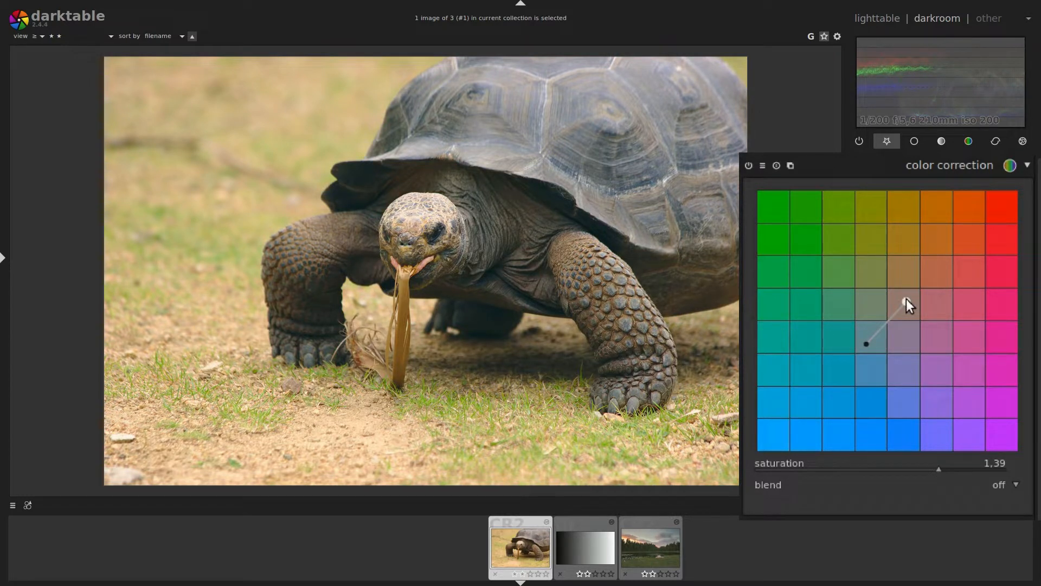
Step: Return the color correction highlight point to neutral, keeping the blue tint in the tortoise photo's shadows
drag(905, 301, 890, 318)
drag(890, 317, 888, 317)
drag(887, 320, 922, 281)
double_click(922, 280)
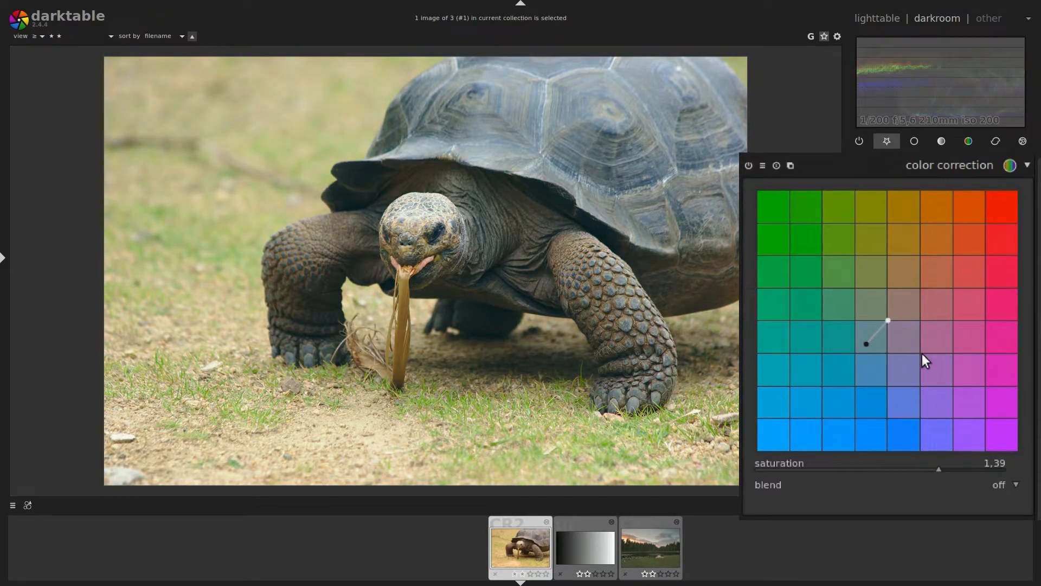